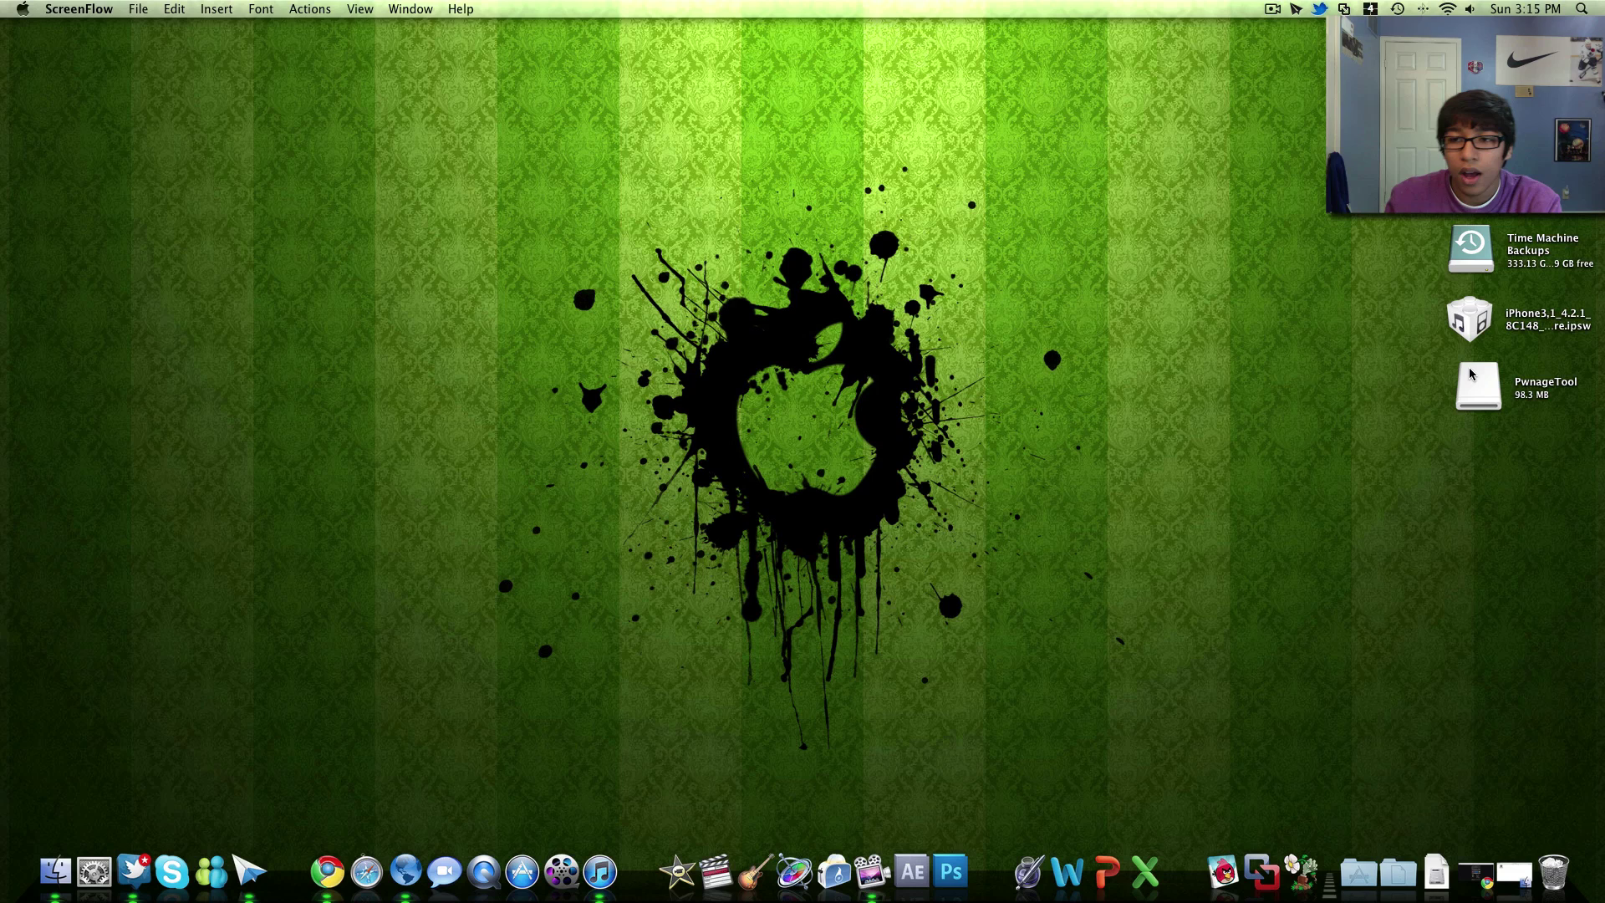
Back in Chrome, select iPhone 4 (4.2.1/8C148) in the firmware page's iPhone dropdown
click(1482, 879)
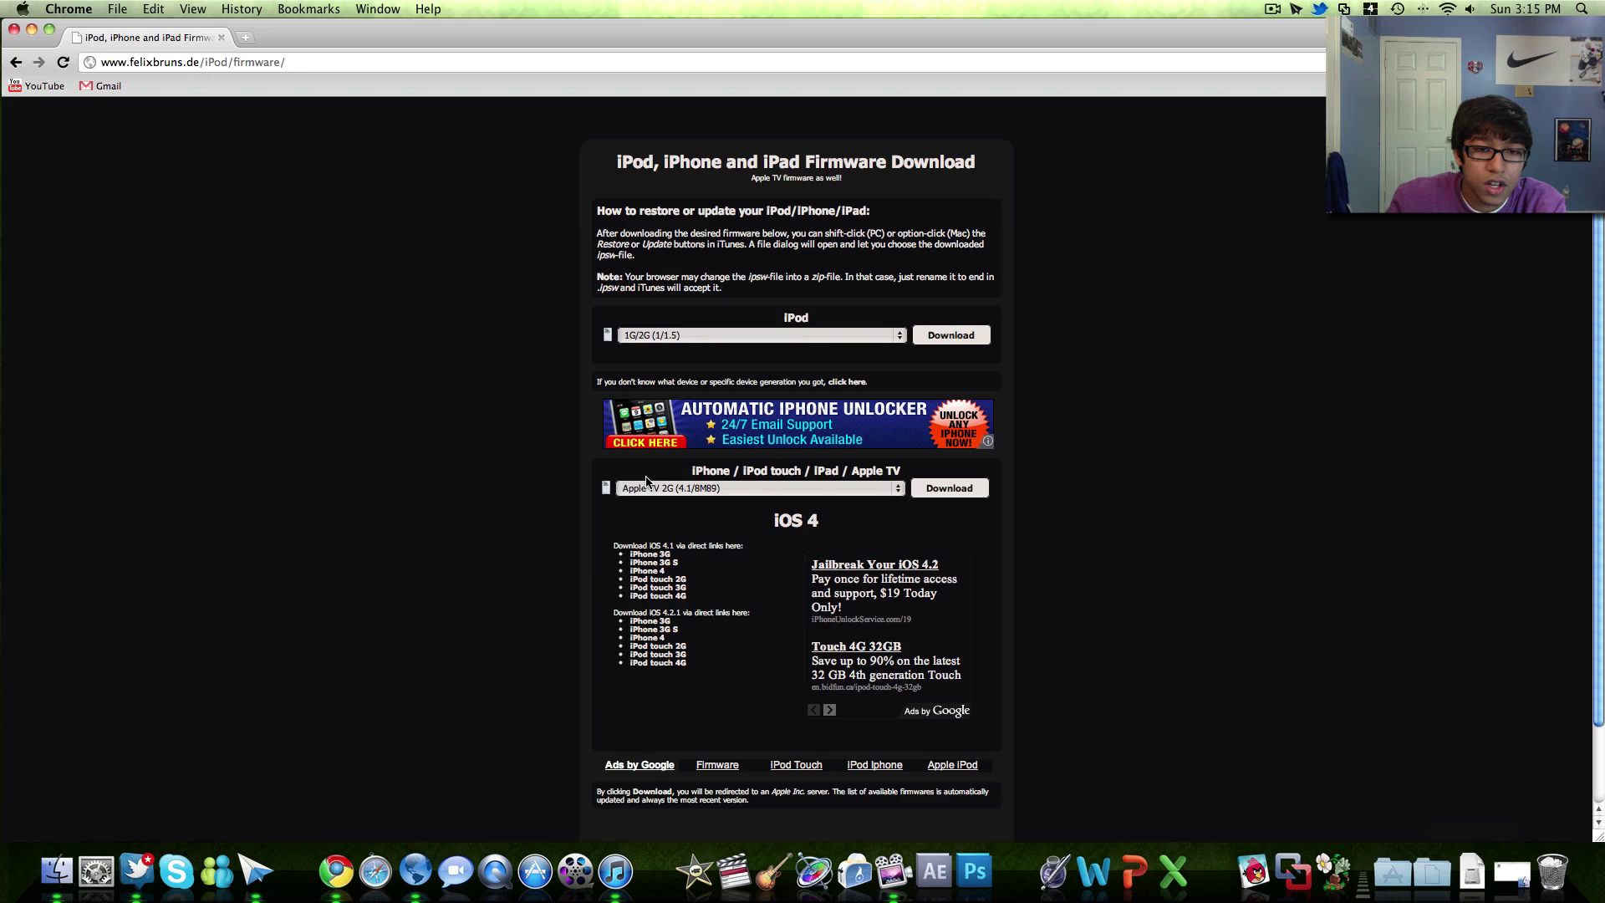
click(686, 491)
scroll(709, 777, down, 2)
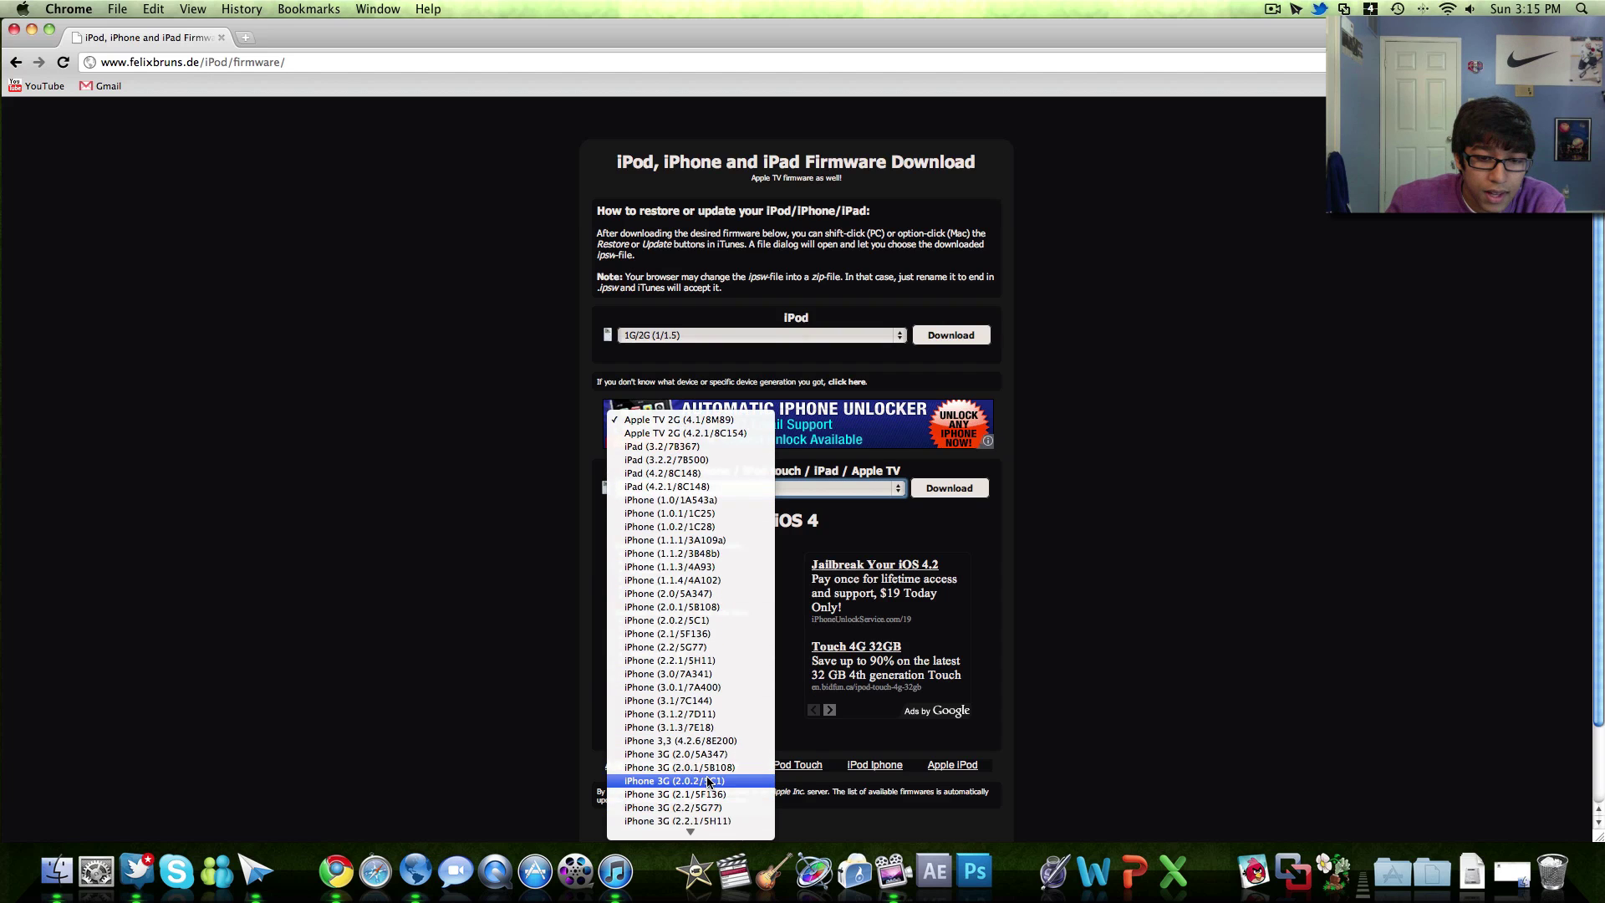
scroll(707, 781, down, 8)
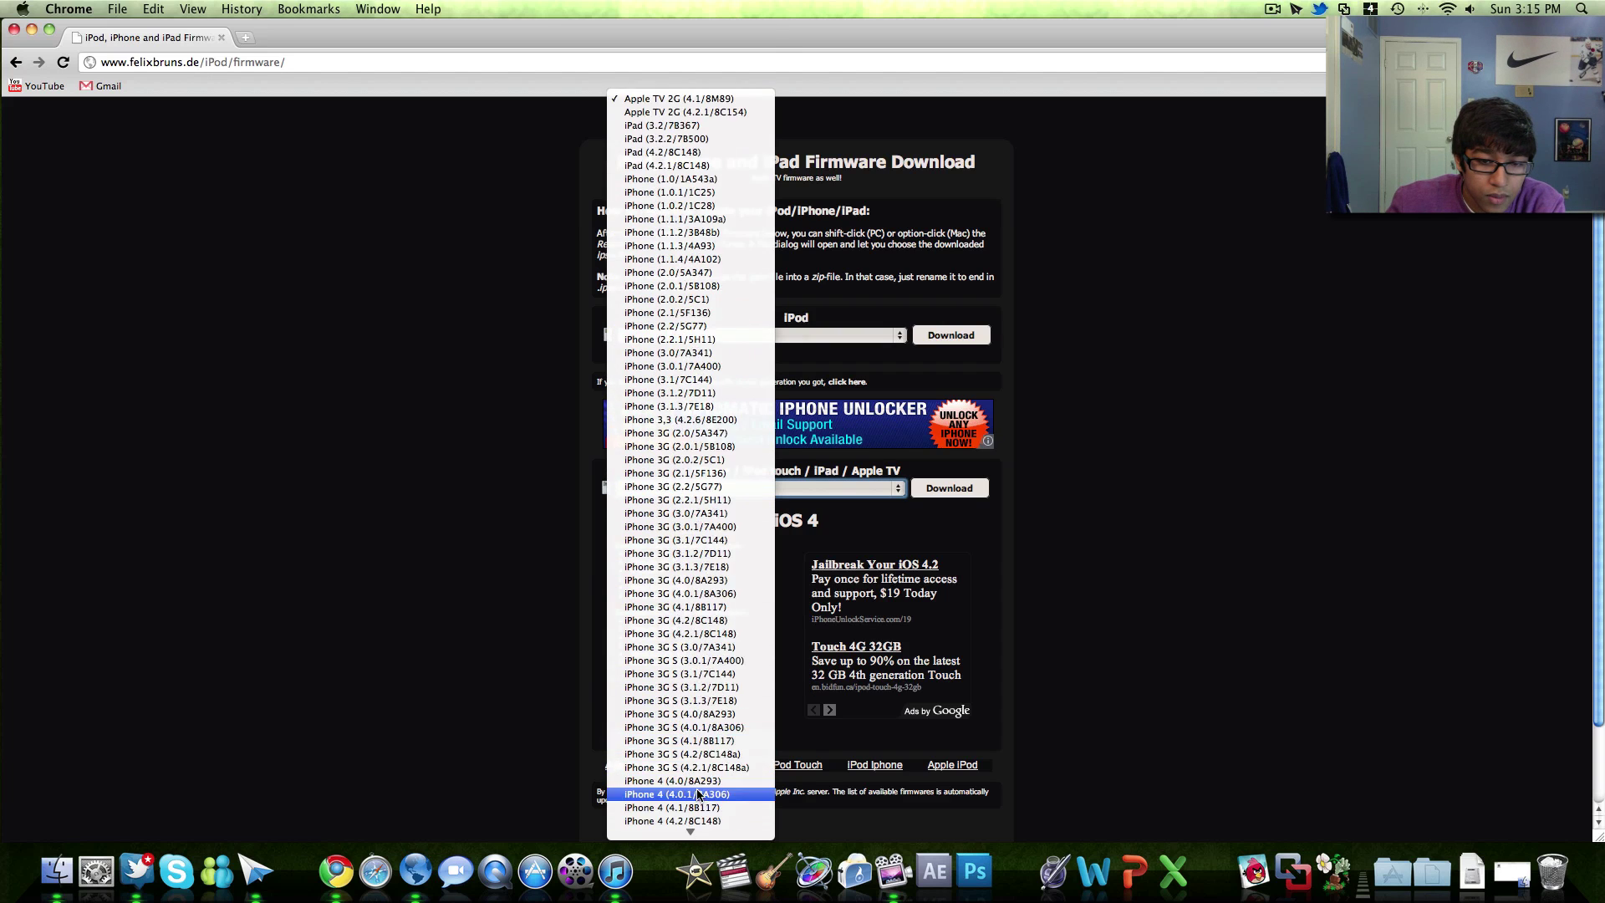
scroll(699, 790, down, 5)
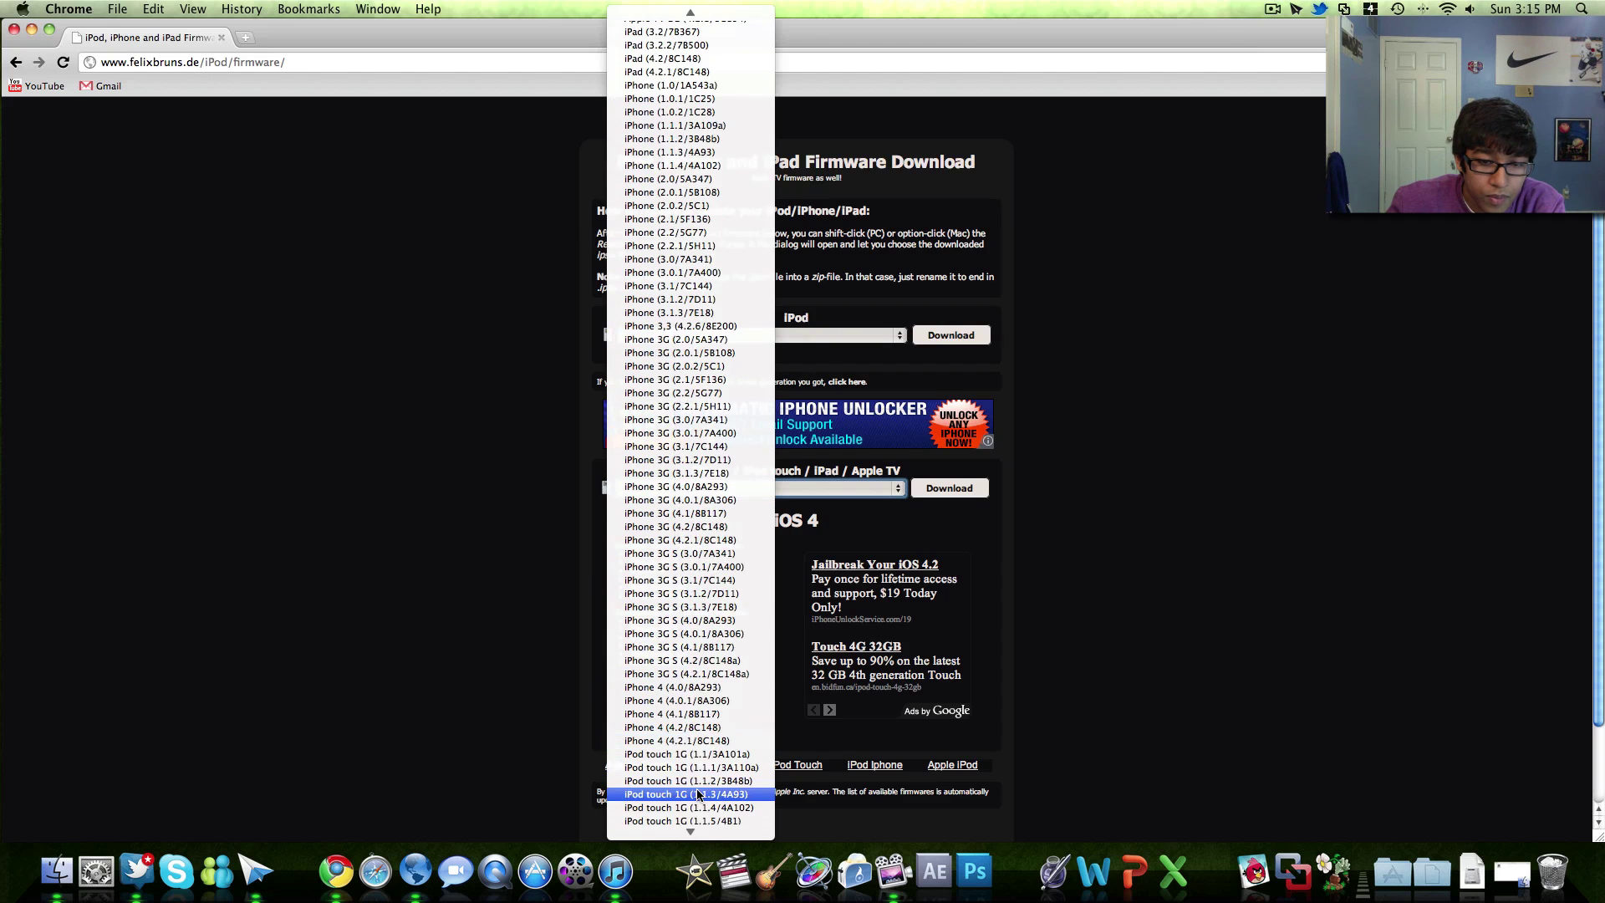
click(687, 742)
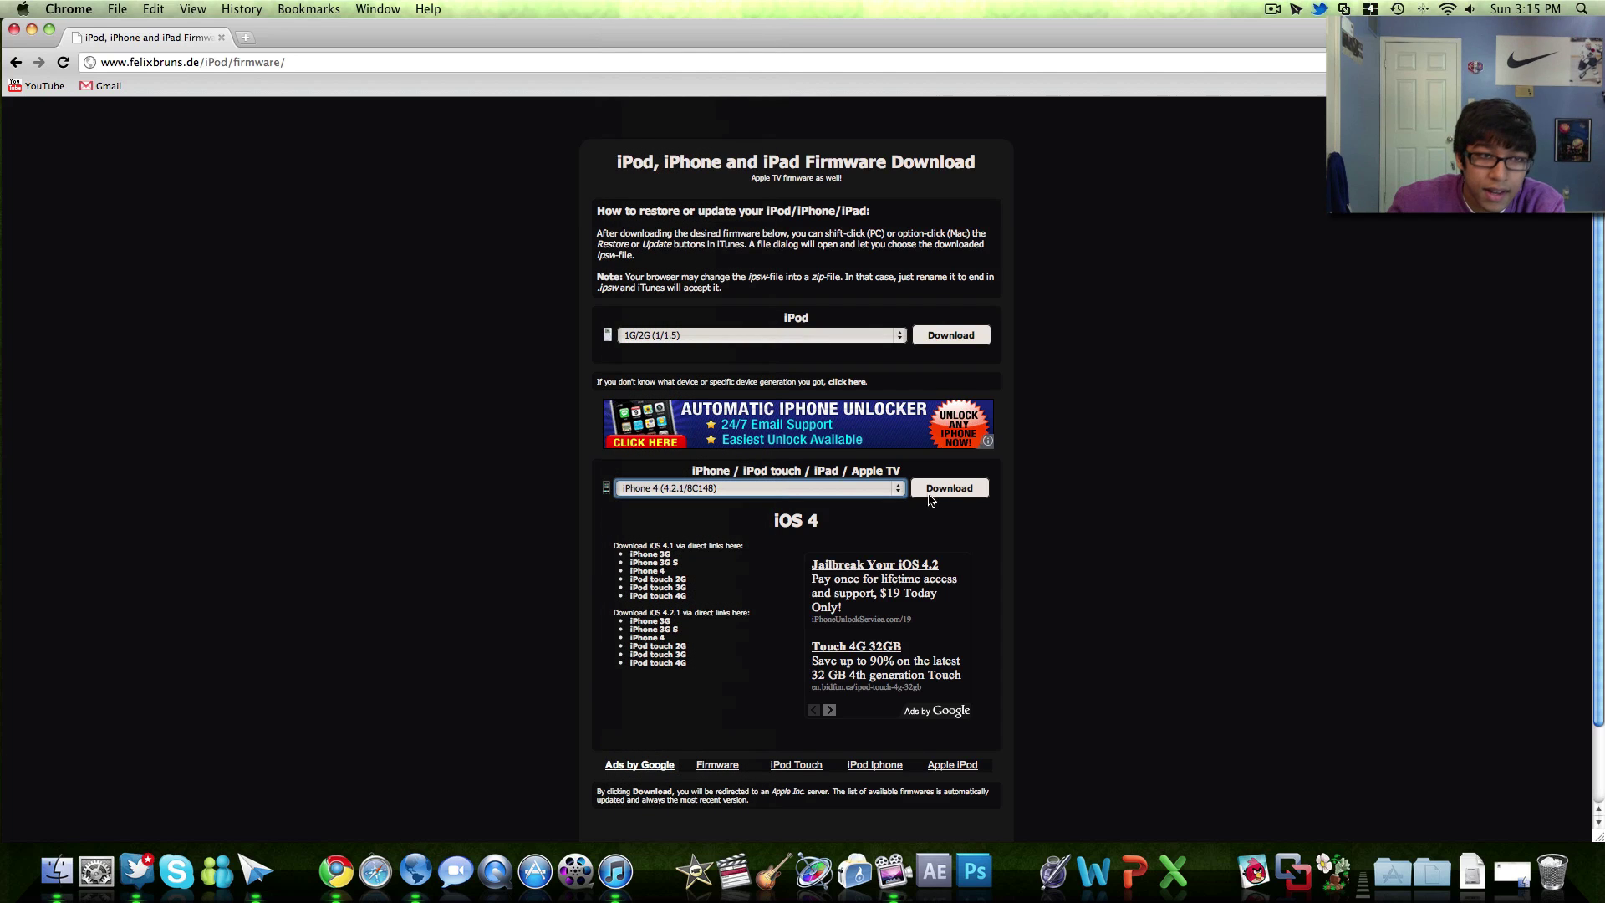
Close Chrome, open the mounted PwnageTool disk and launch PwnageTool
click(12, 30)
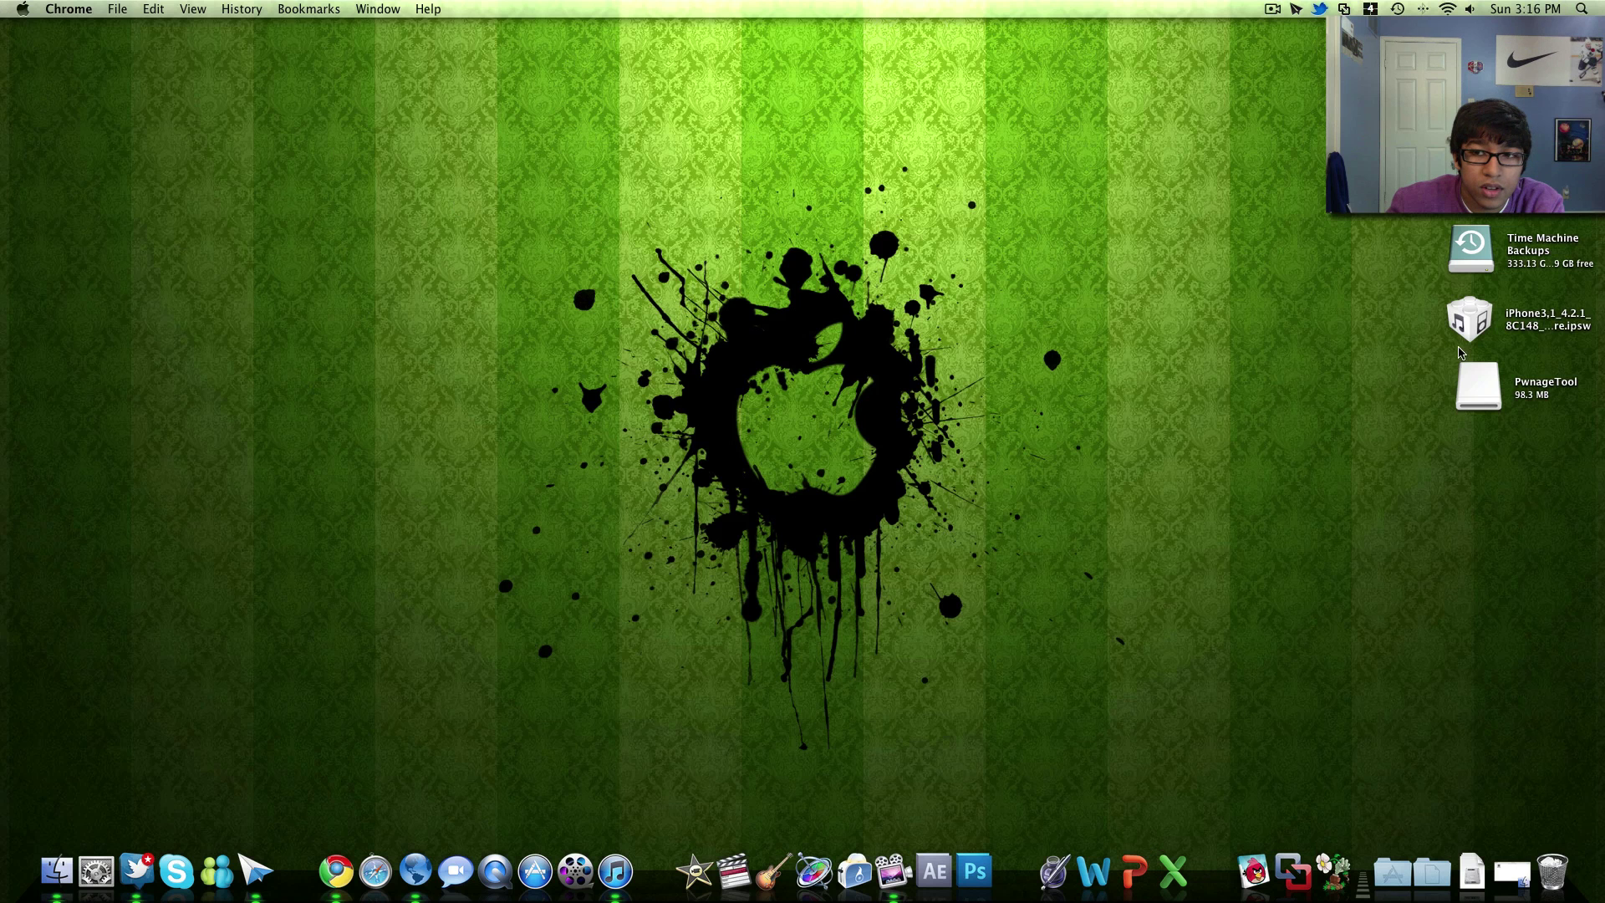
click(1458, 351)
click(1477, 385)
drag(1477, 385, 1471, 386)
click(1415, 373)
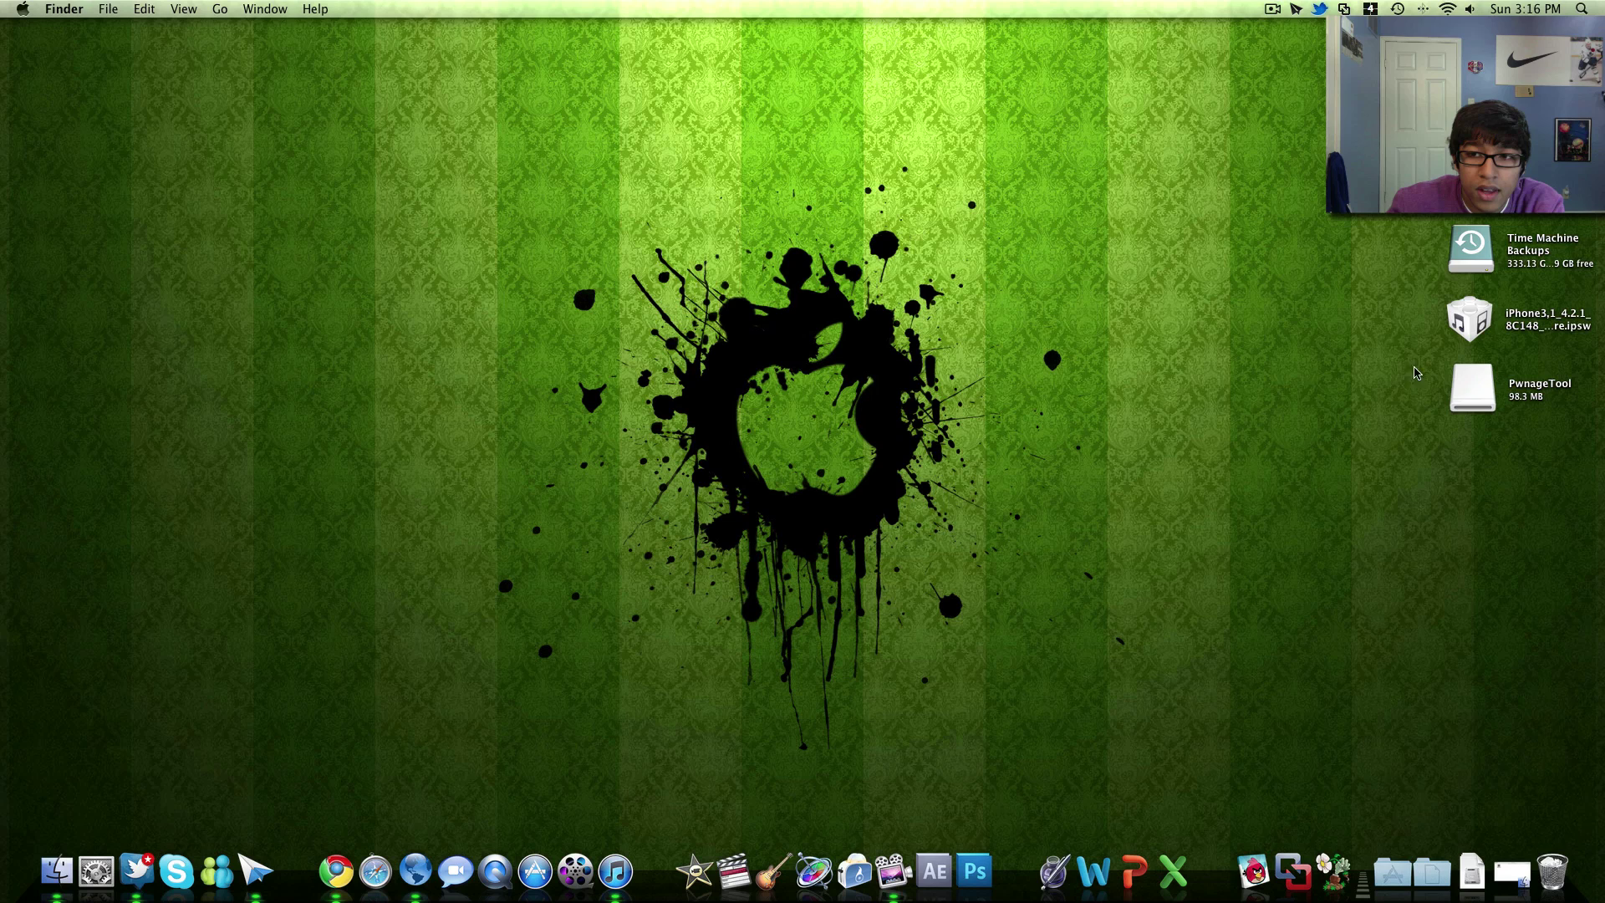
double_click(1472, 386)
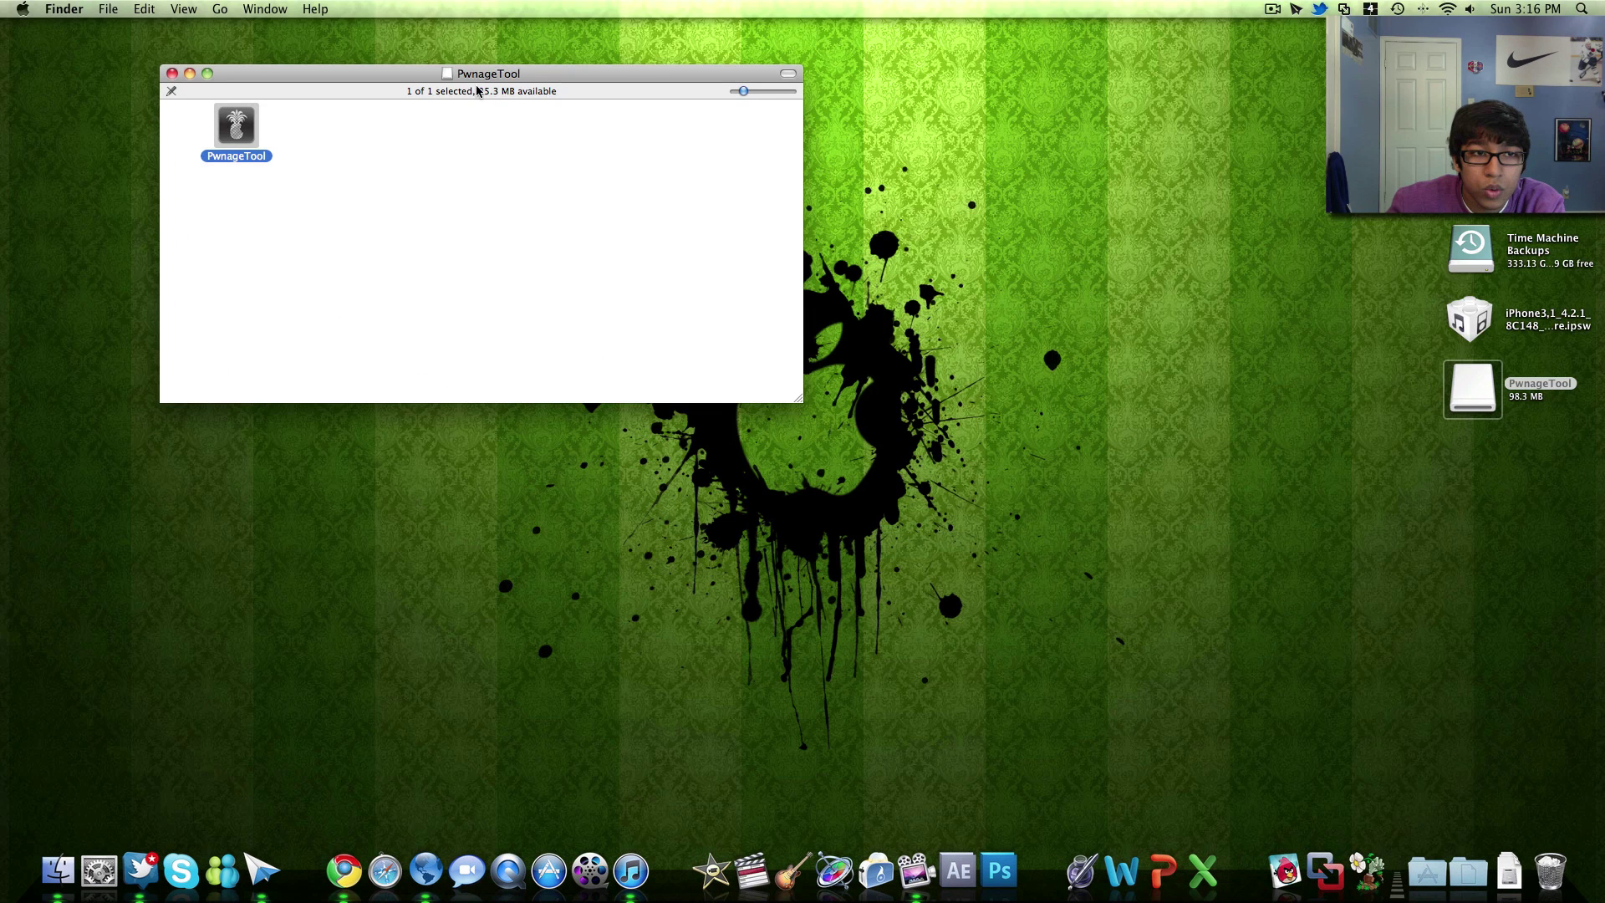
double_click(233, 126)
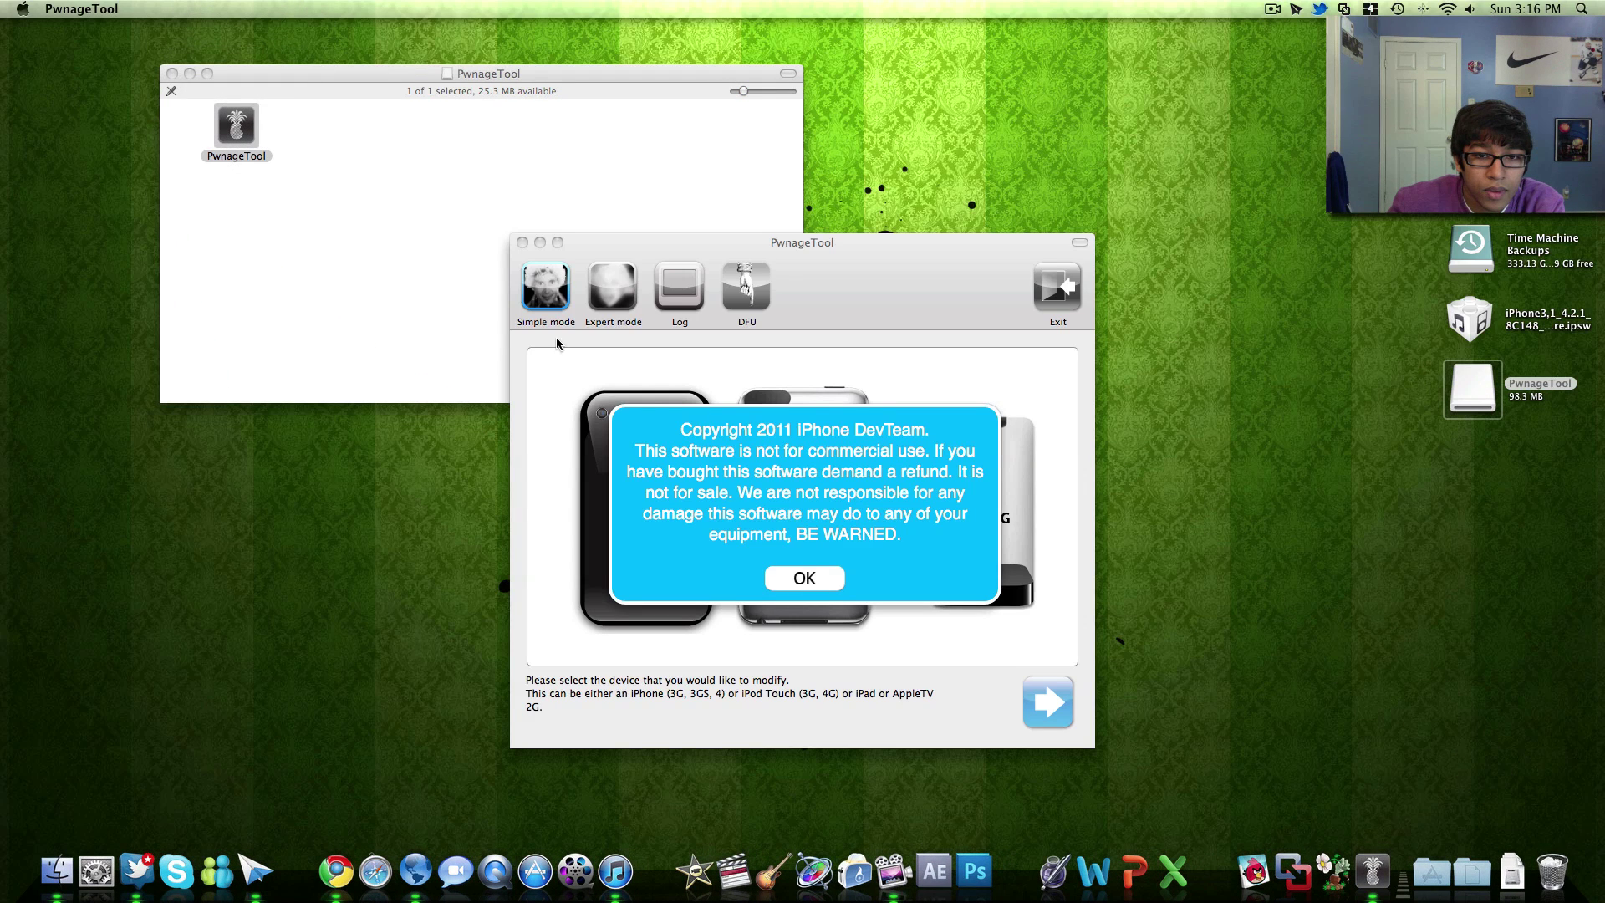
Dismiss the copyright notice and choose iPhone as the device in Expert mode
drag(801, 287, 803, 234)
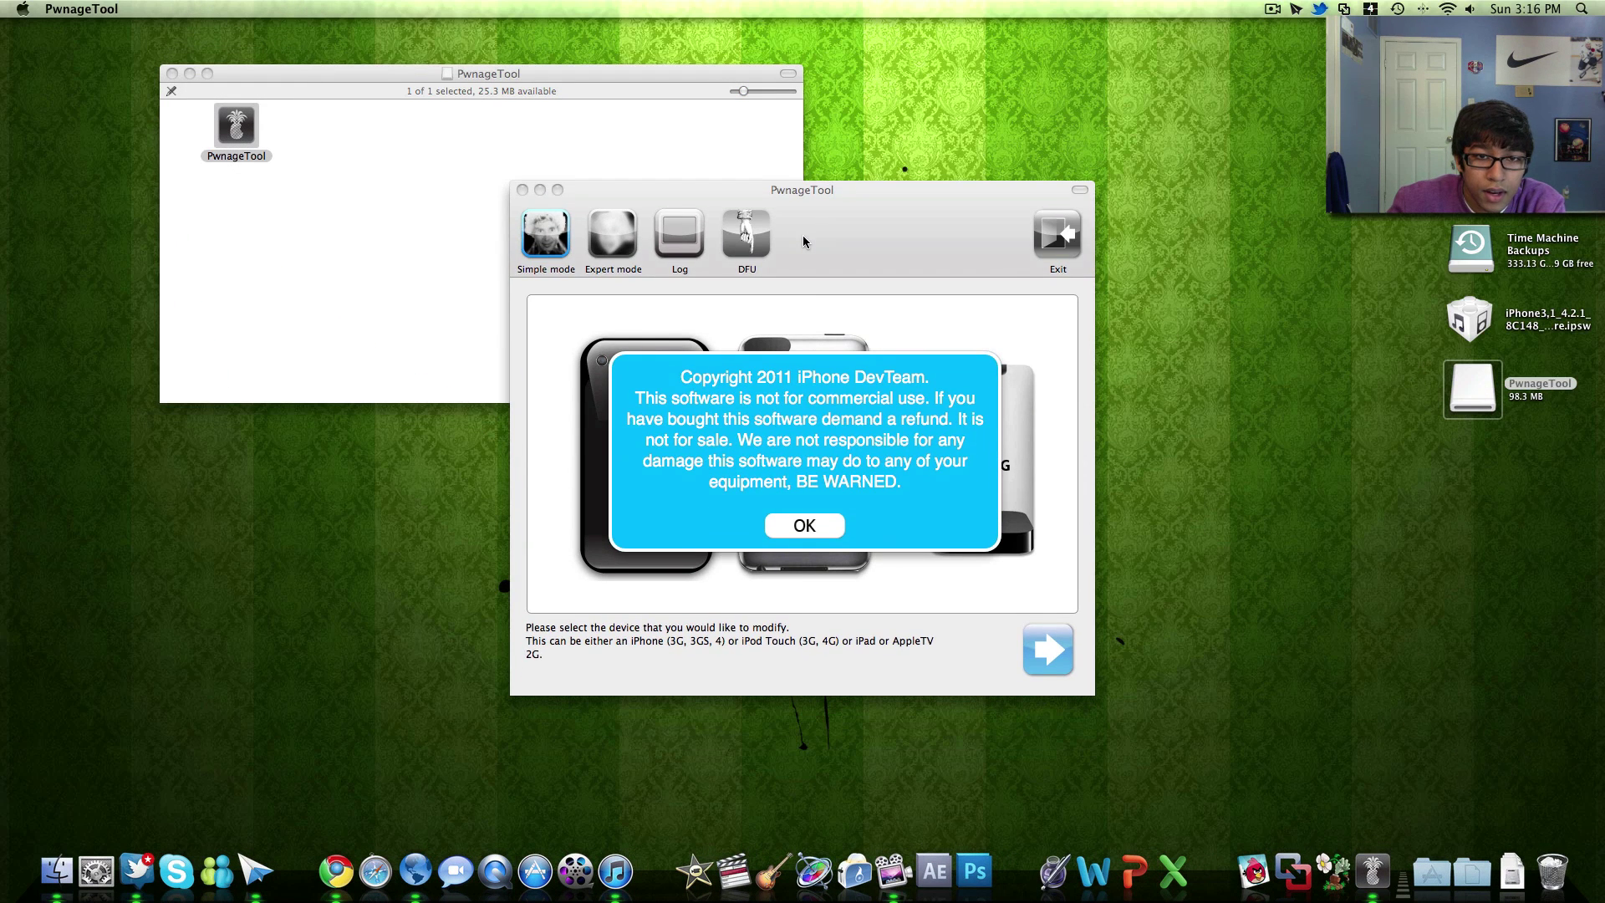
click(804, 526)
click(668, 404)
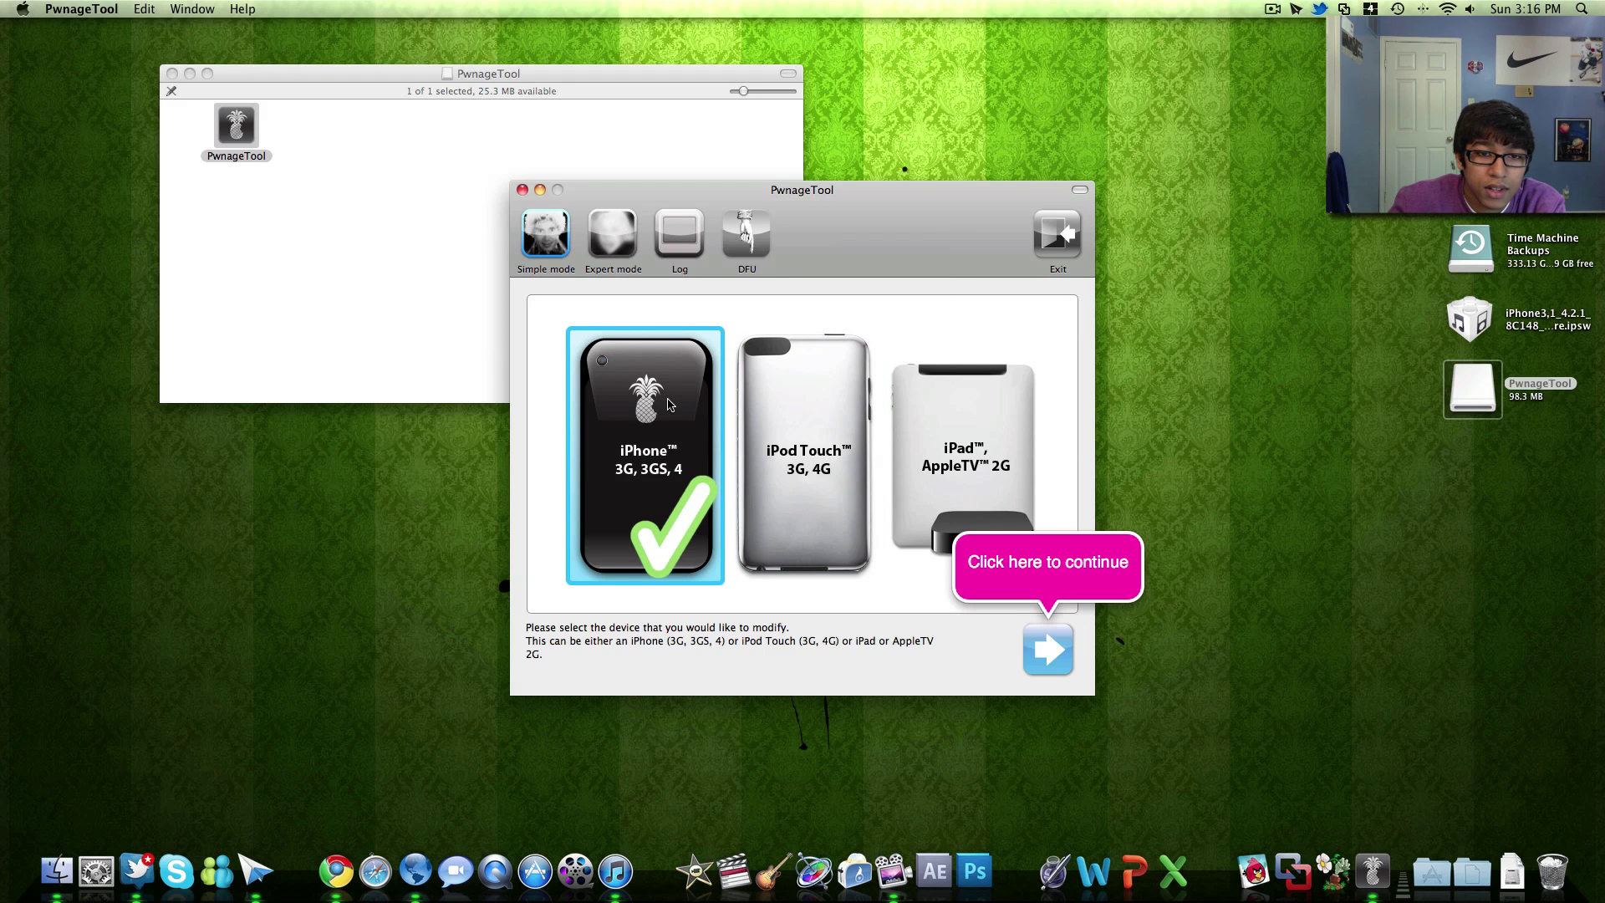
click(611, 235)
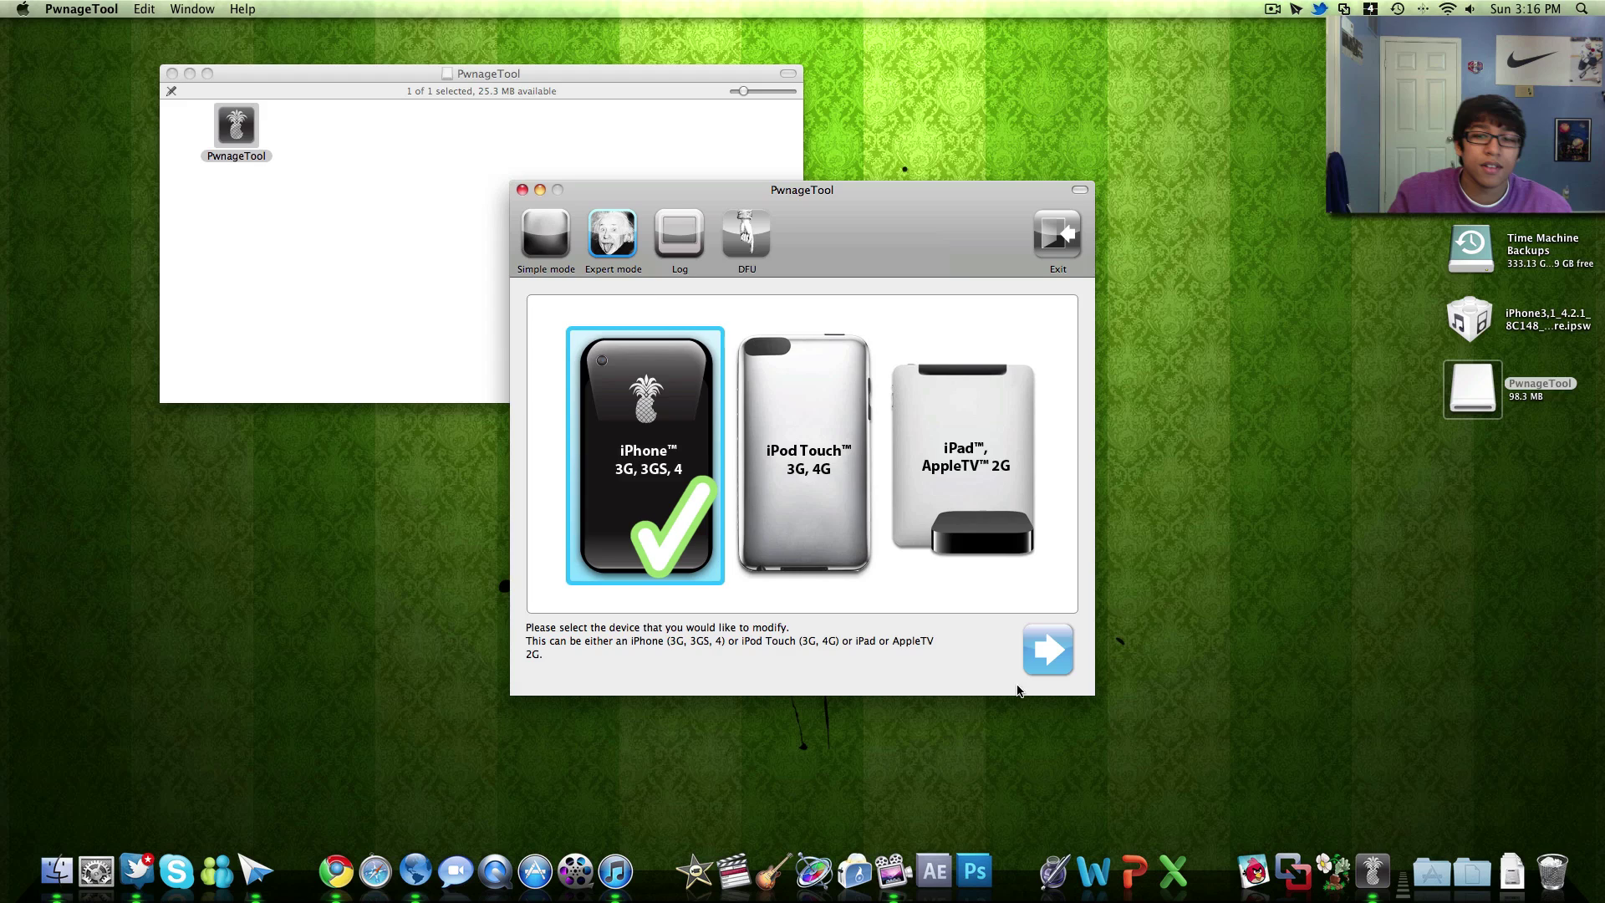
click(1058, 652)
Browse for and load the iPhone3,1_4.2.1_8C148_Restore.ipsw firmware
click(759, 464)
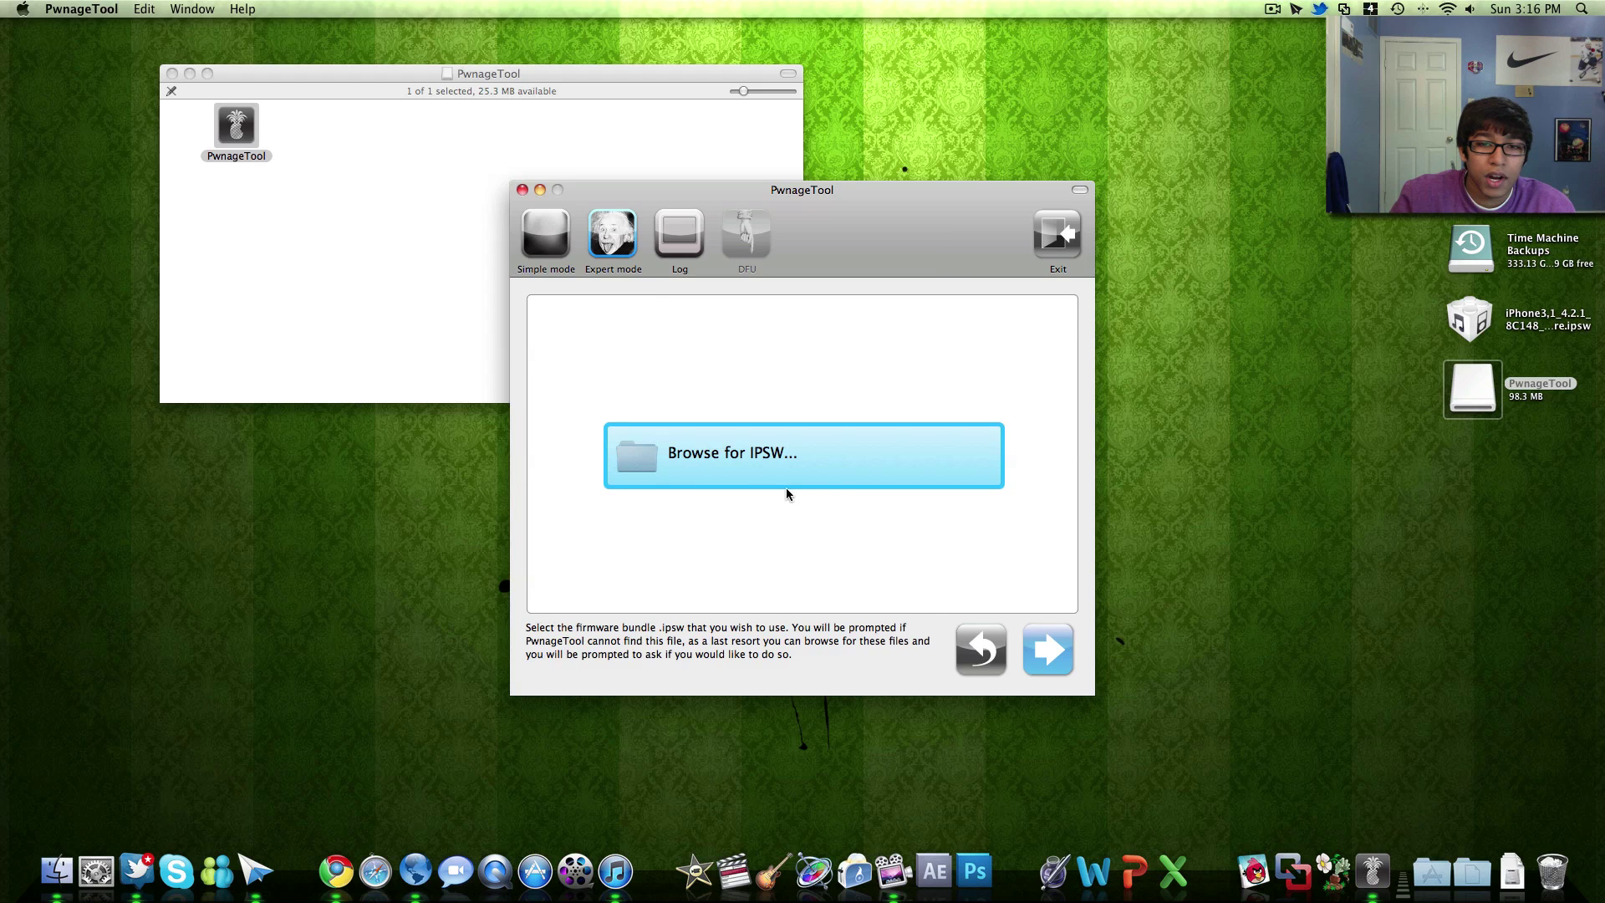
click(1045, 649)
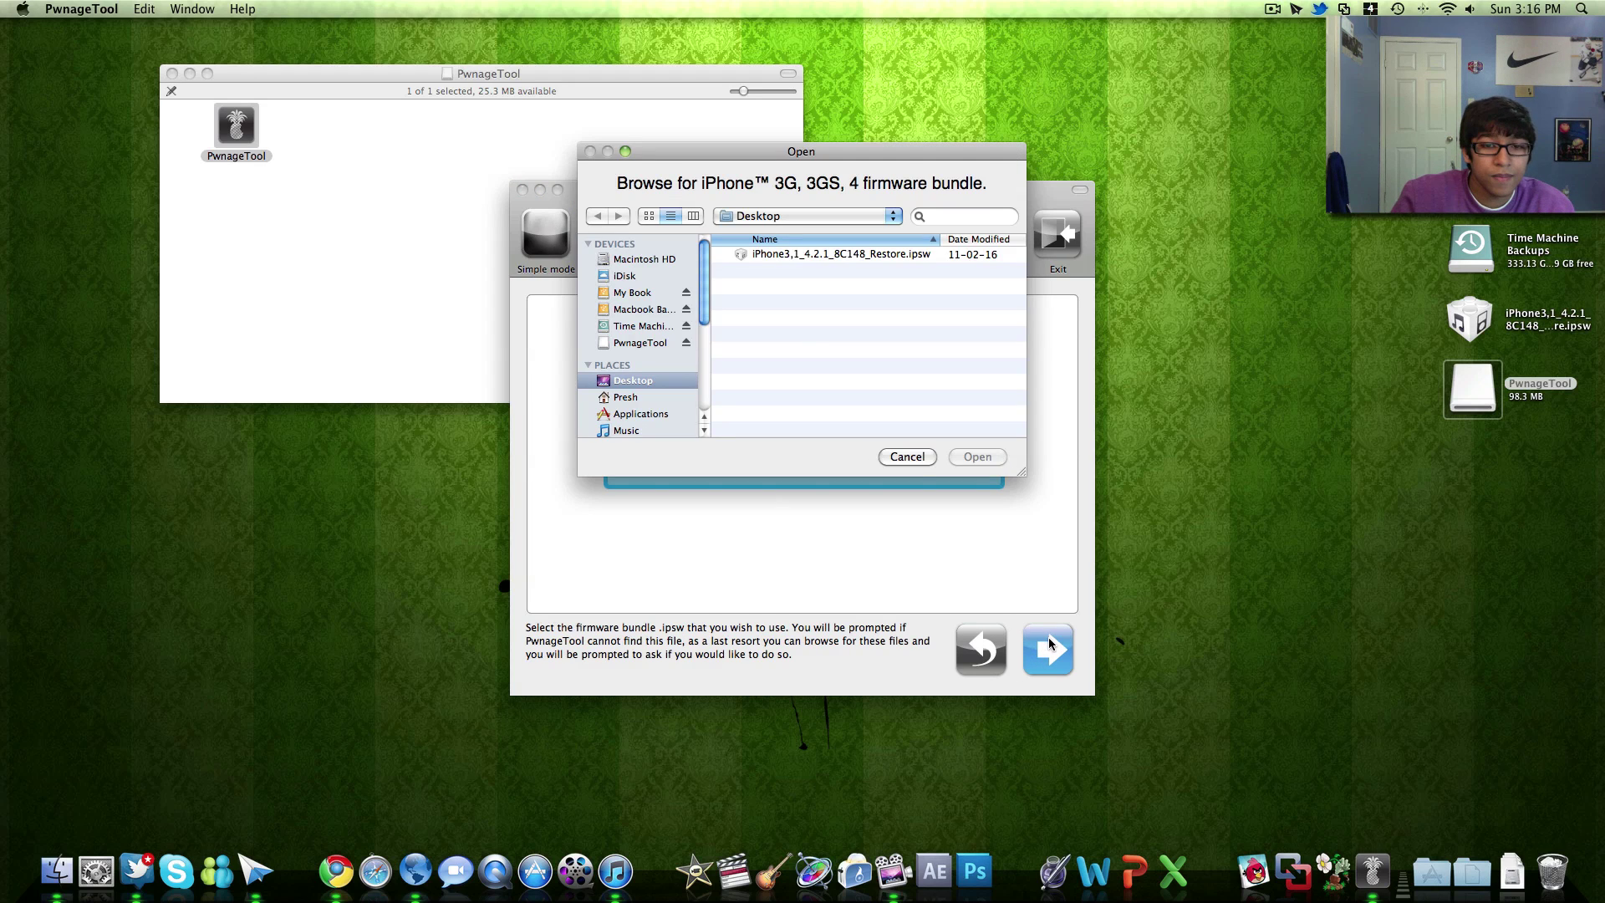
click(779, 254)
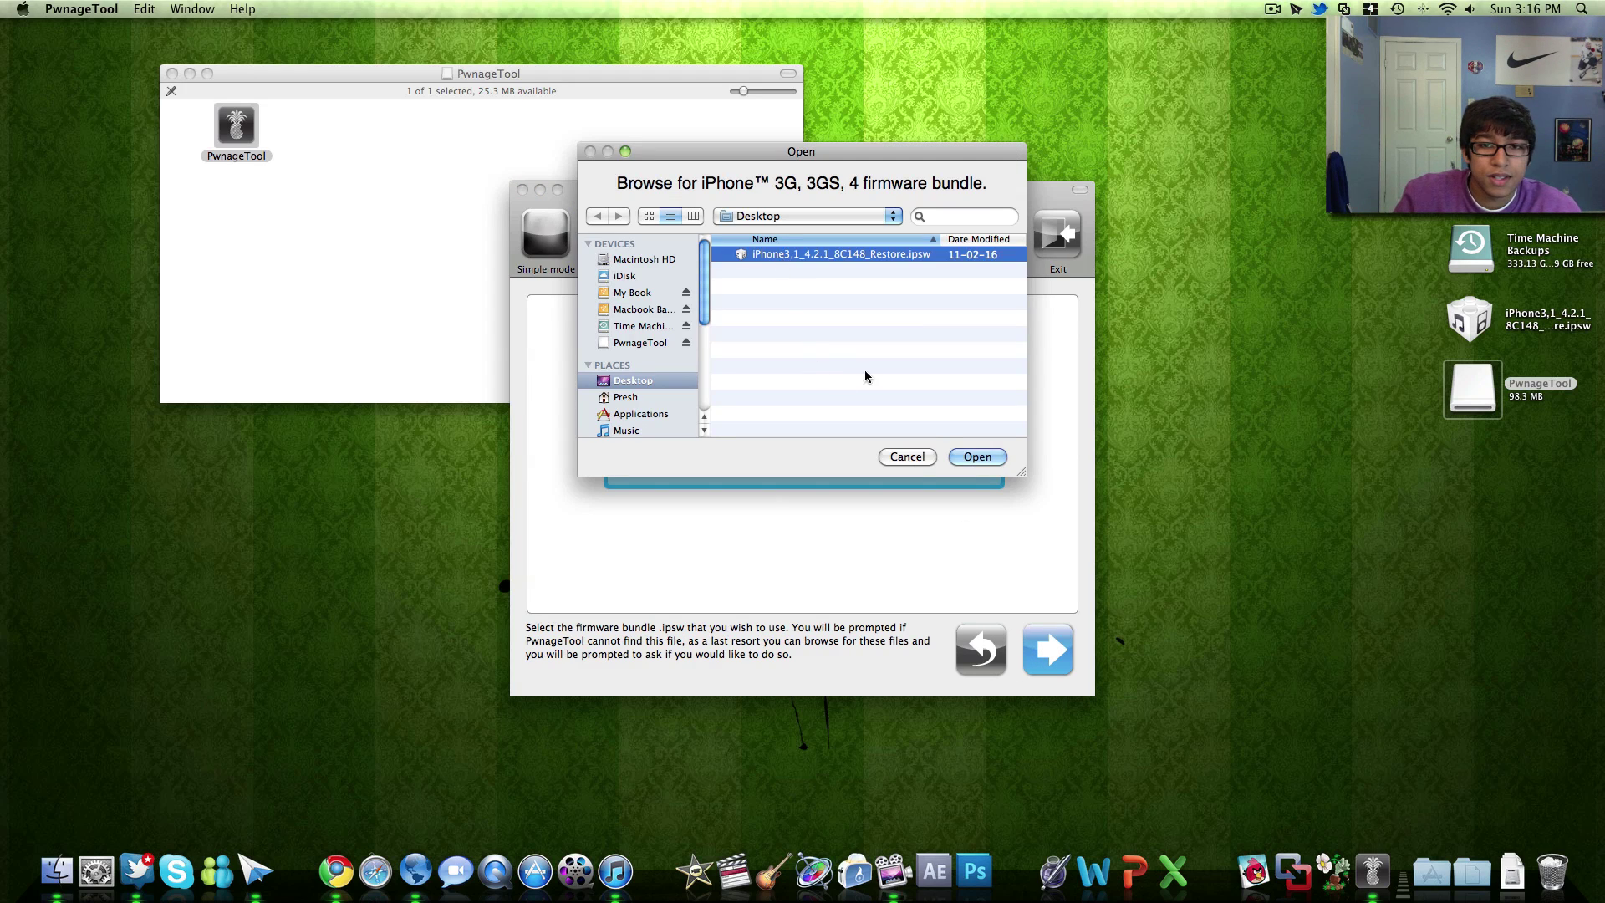
click(975, 460)
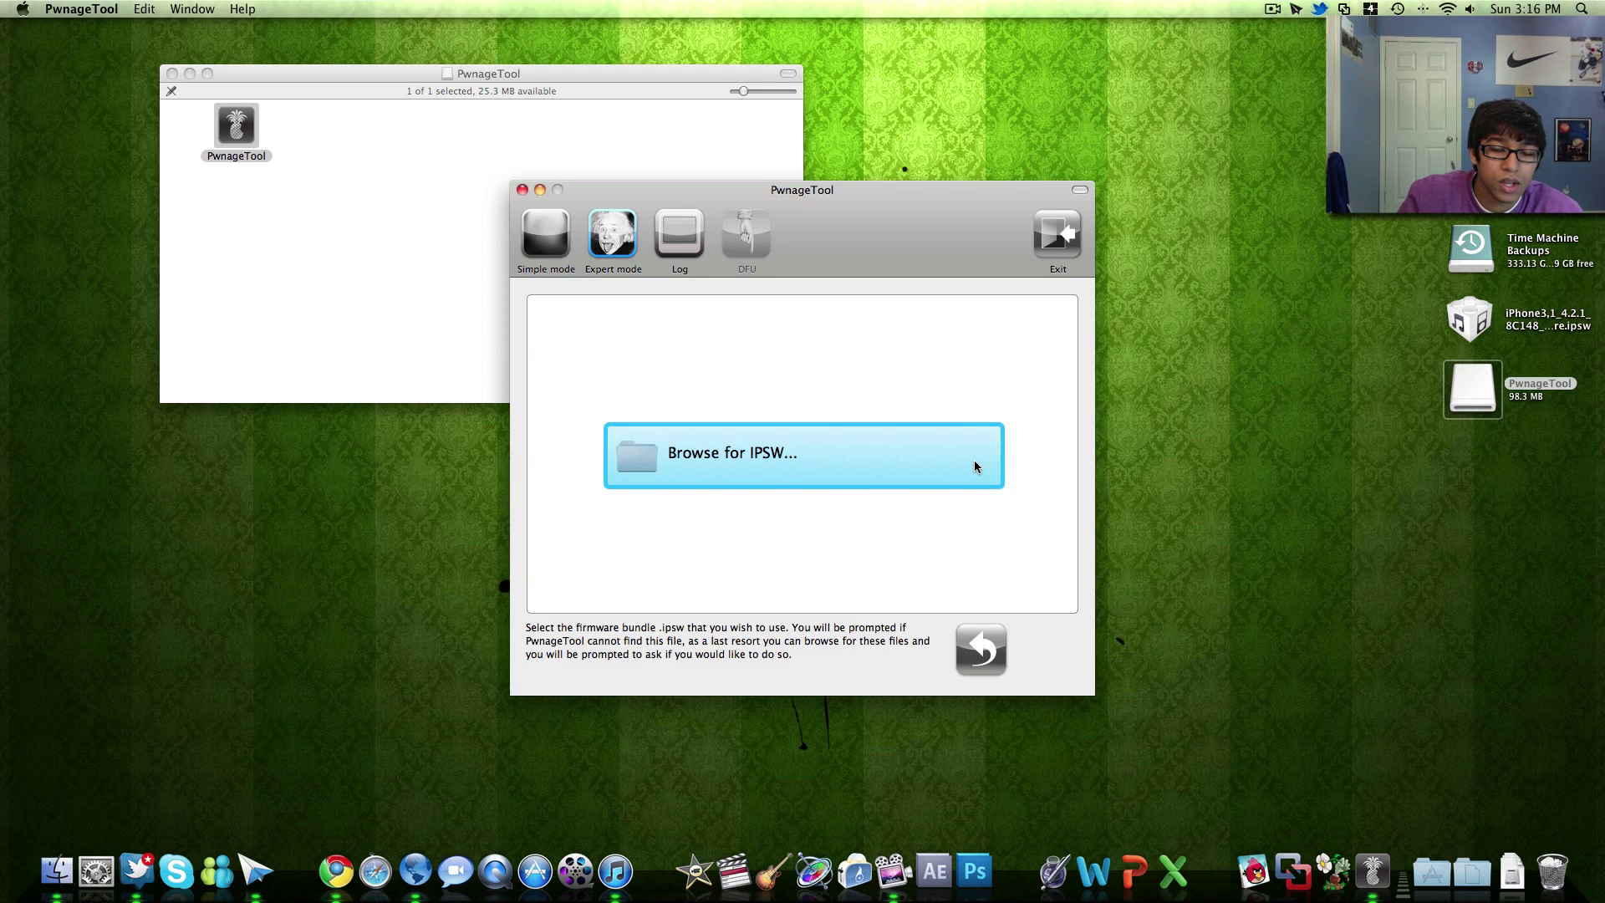
In General settings, keep phone activation enabled and the root partition at 1047 MB
click(719, 433)
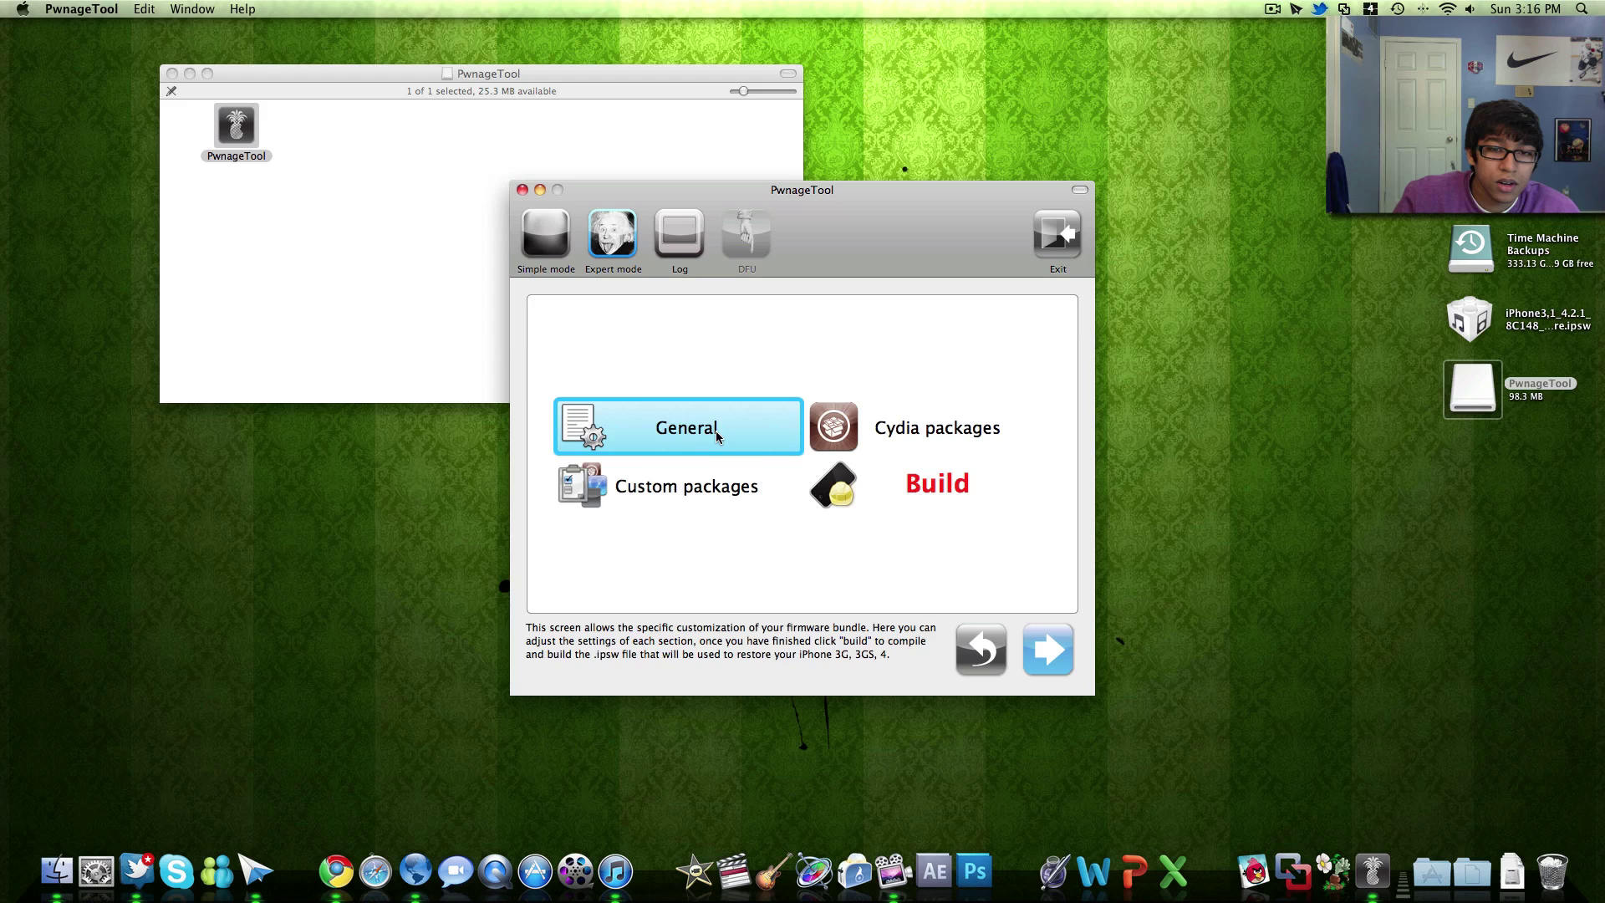
double_click(679, 431)
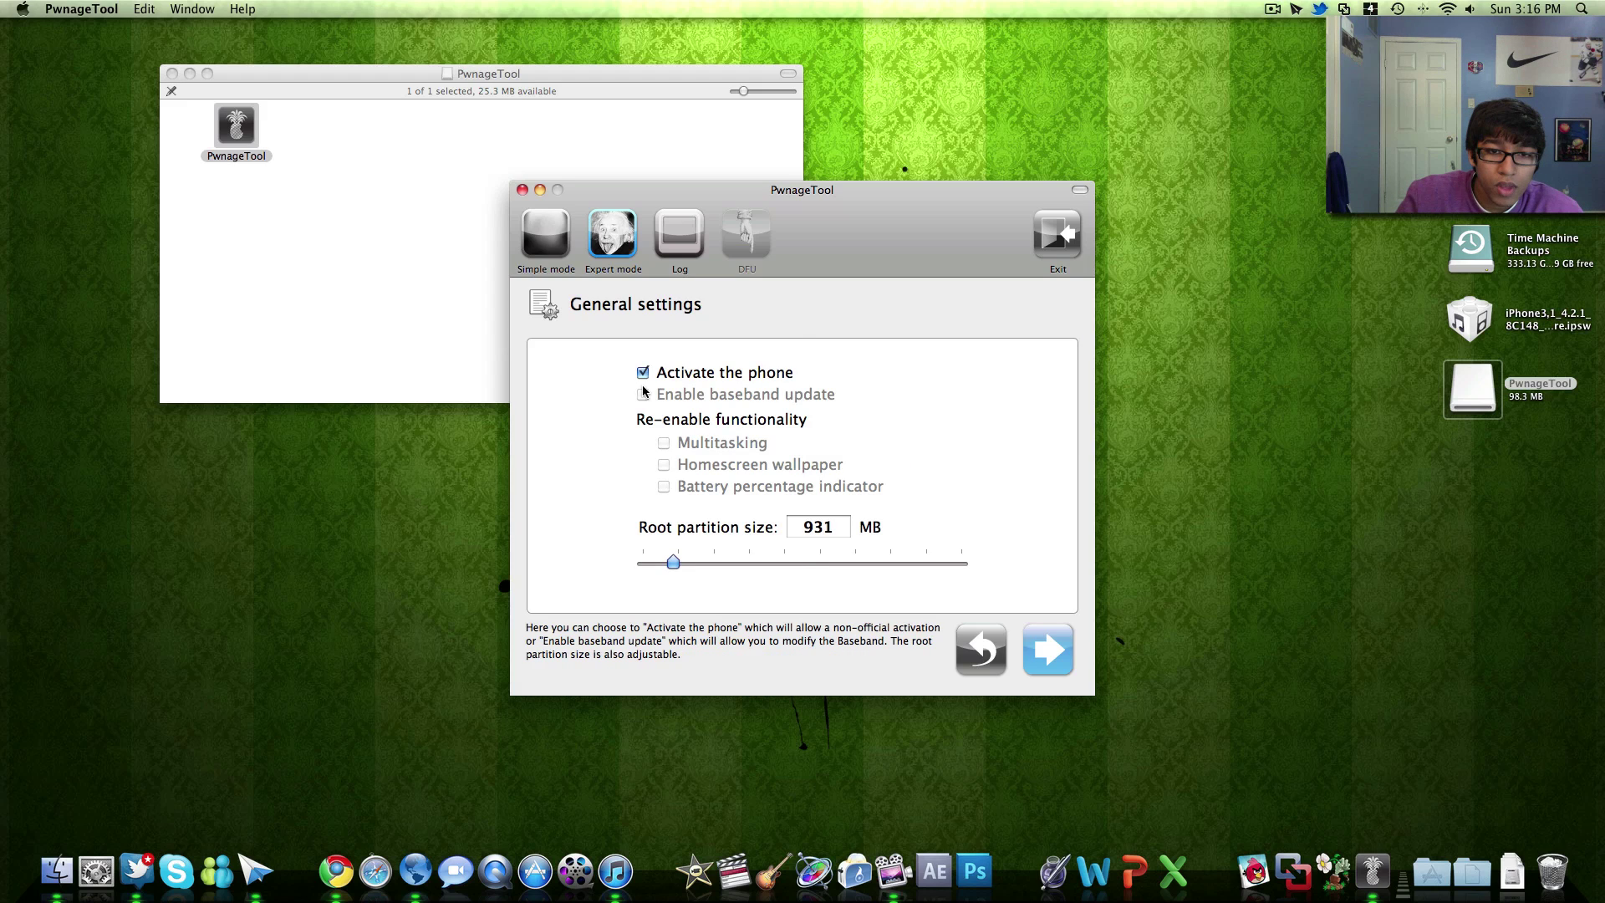
click(679, 376)
click(678, 376)
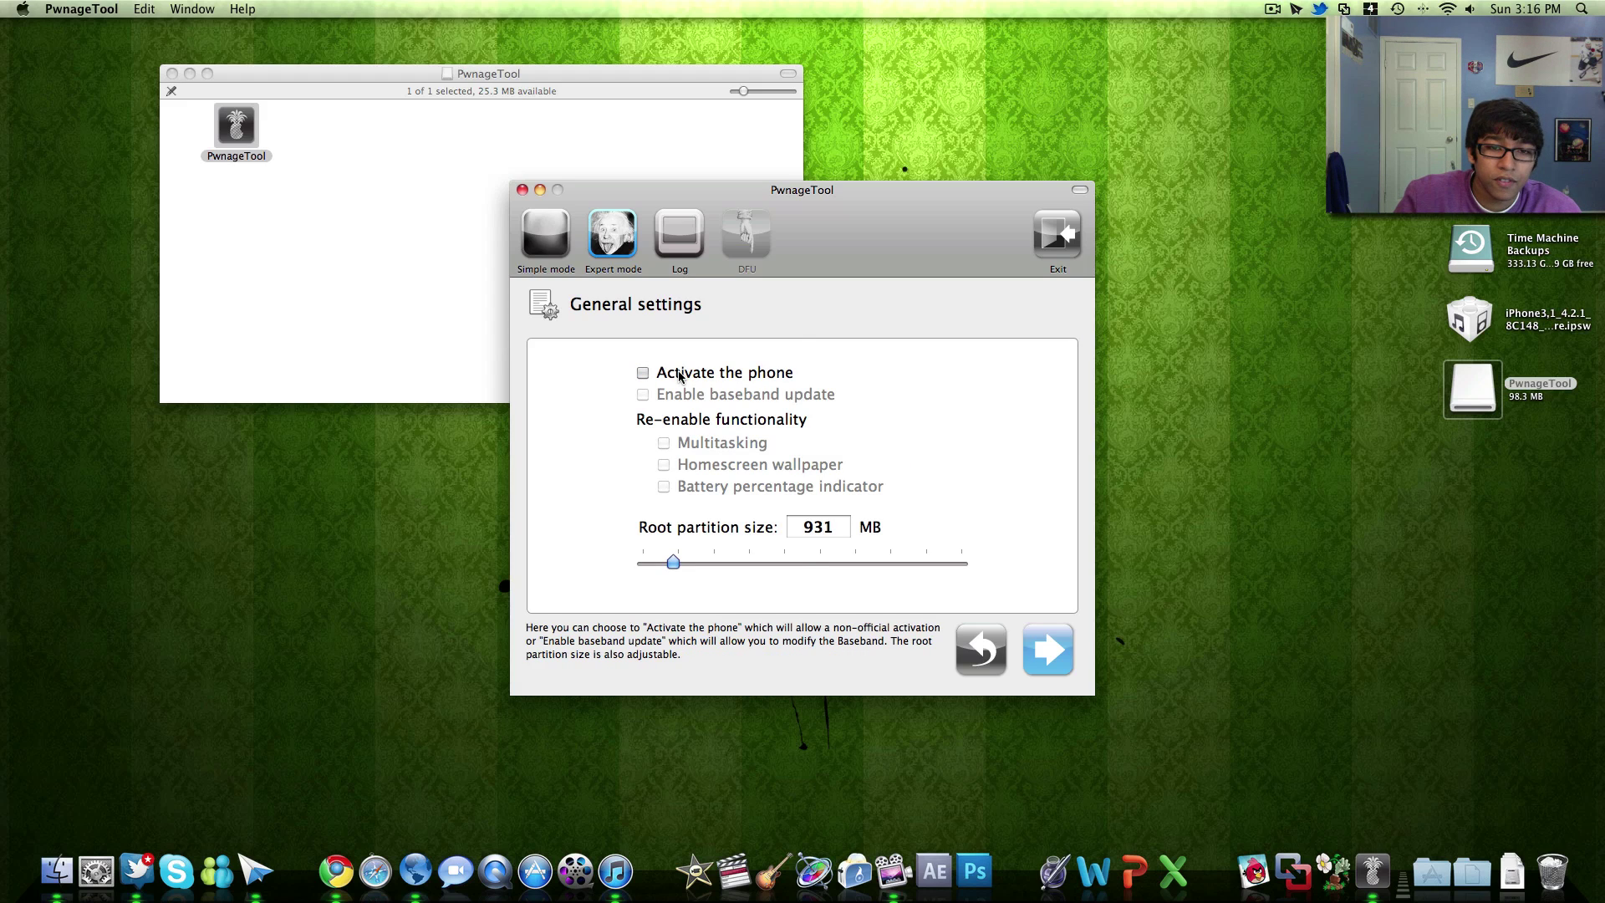
click(679, 376)
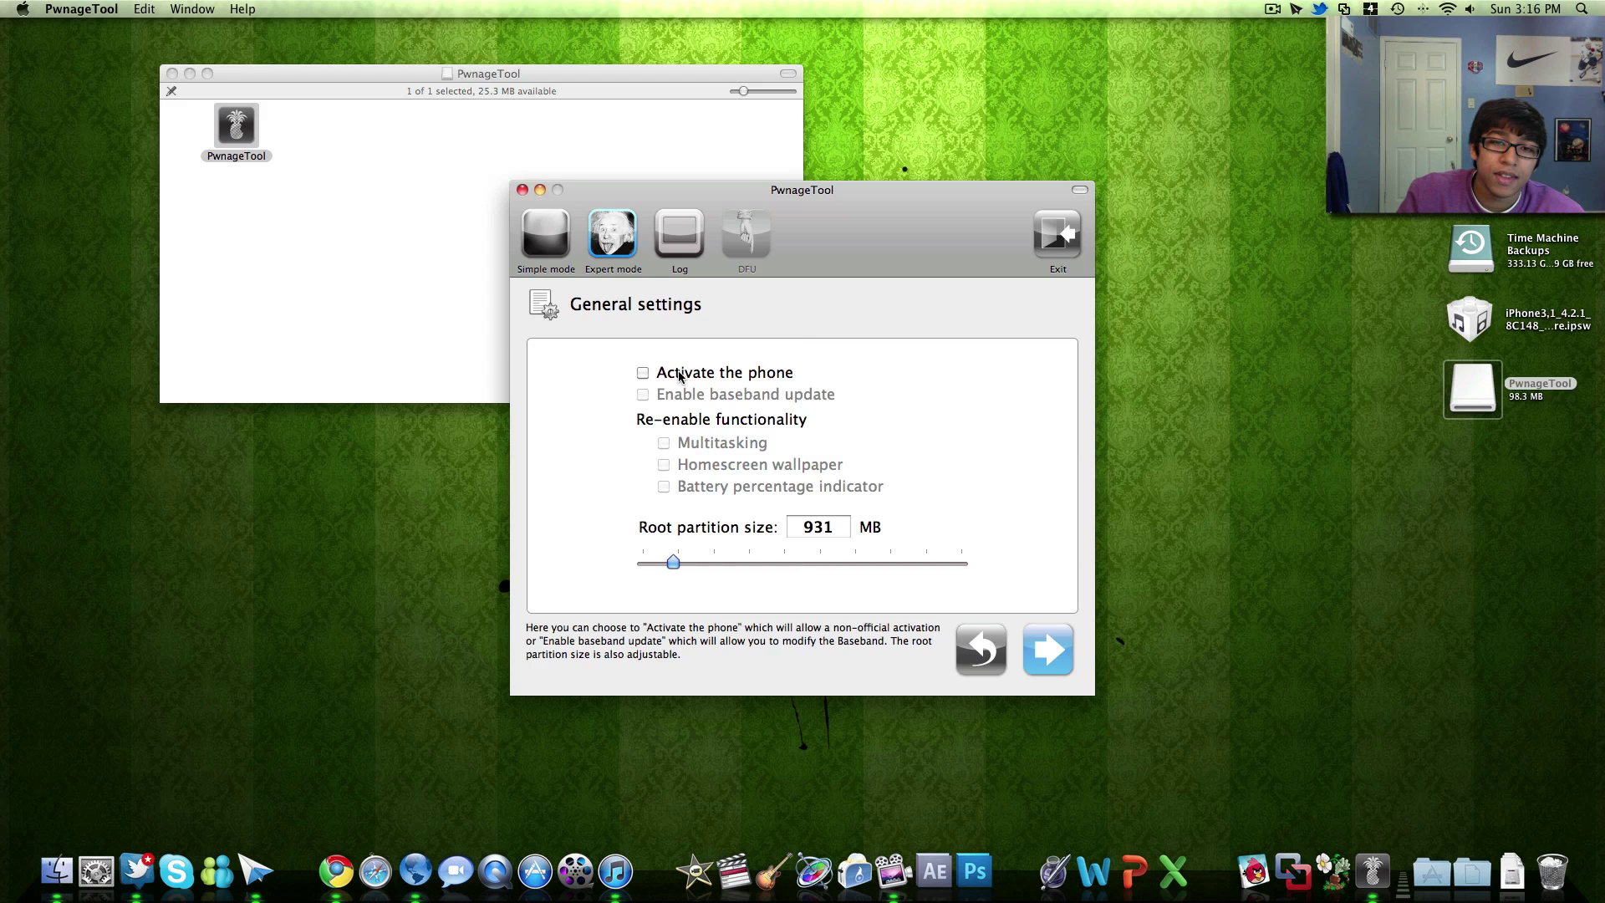
click(642, 373)
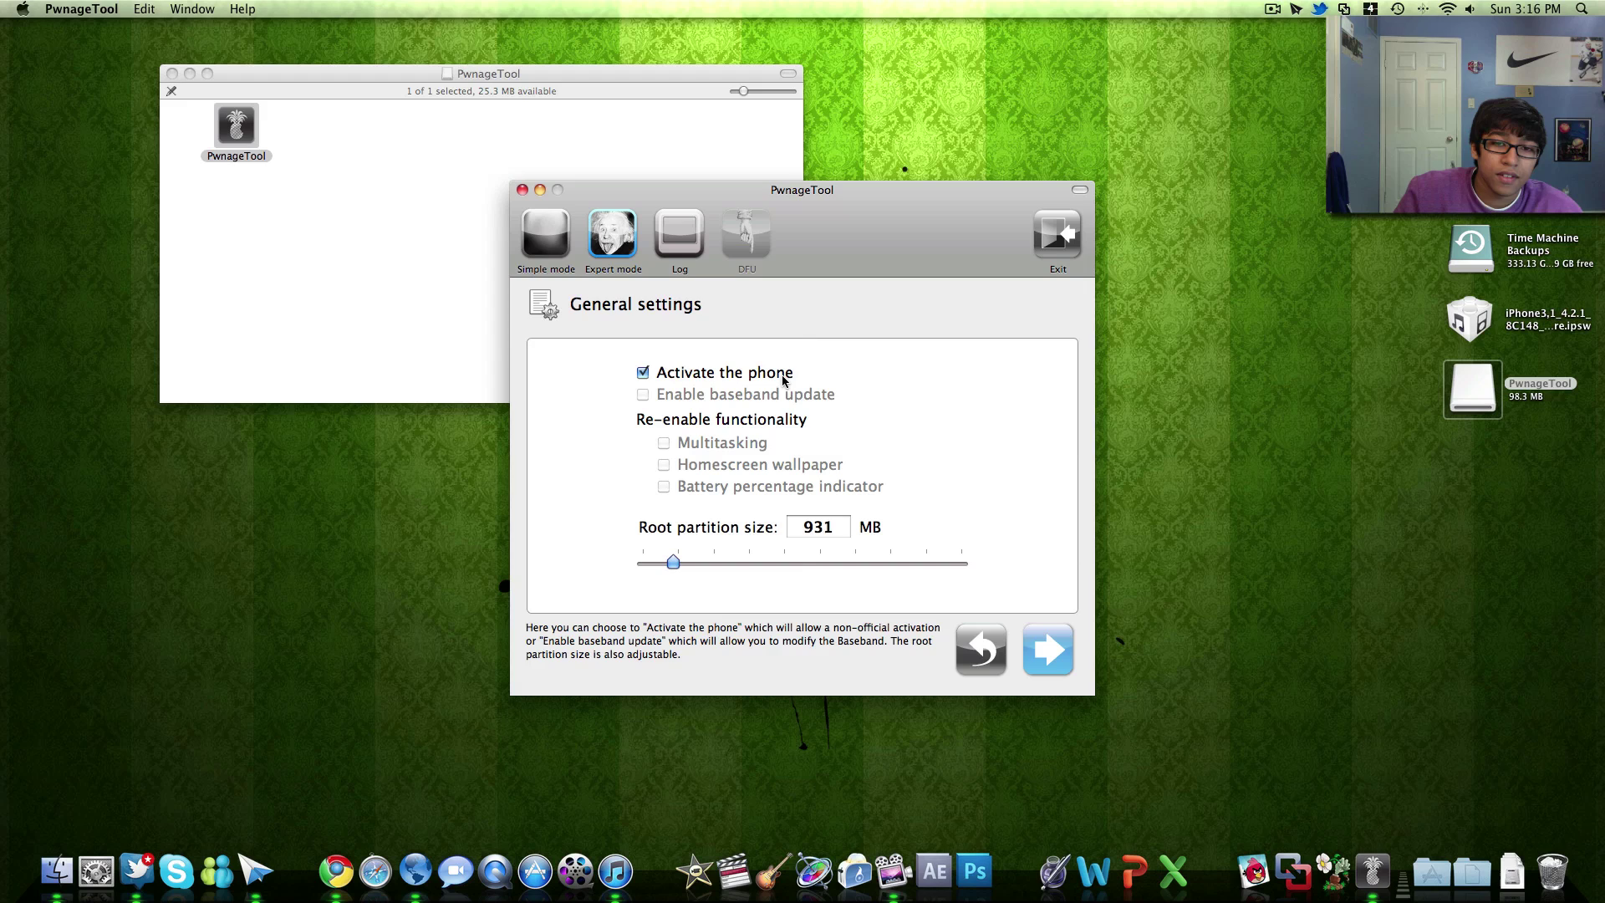
mouse_move(674, 562)
mouse_down()
mouse_move(714, 562)
mouse_move(679, 563)
mouse_up()
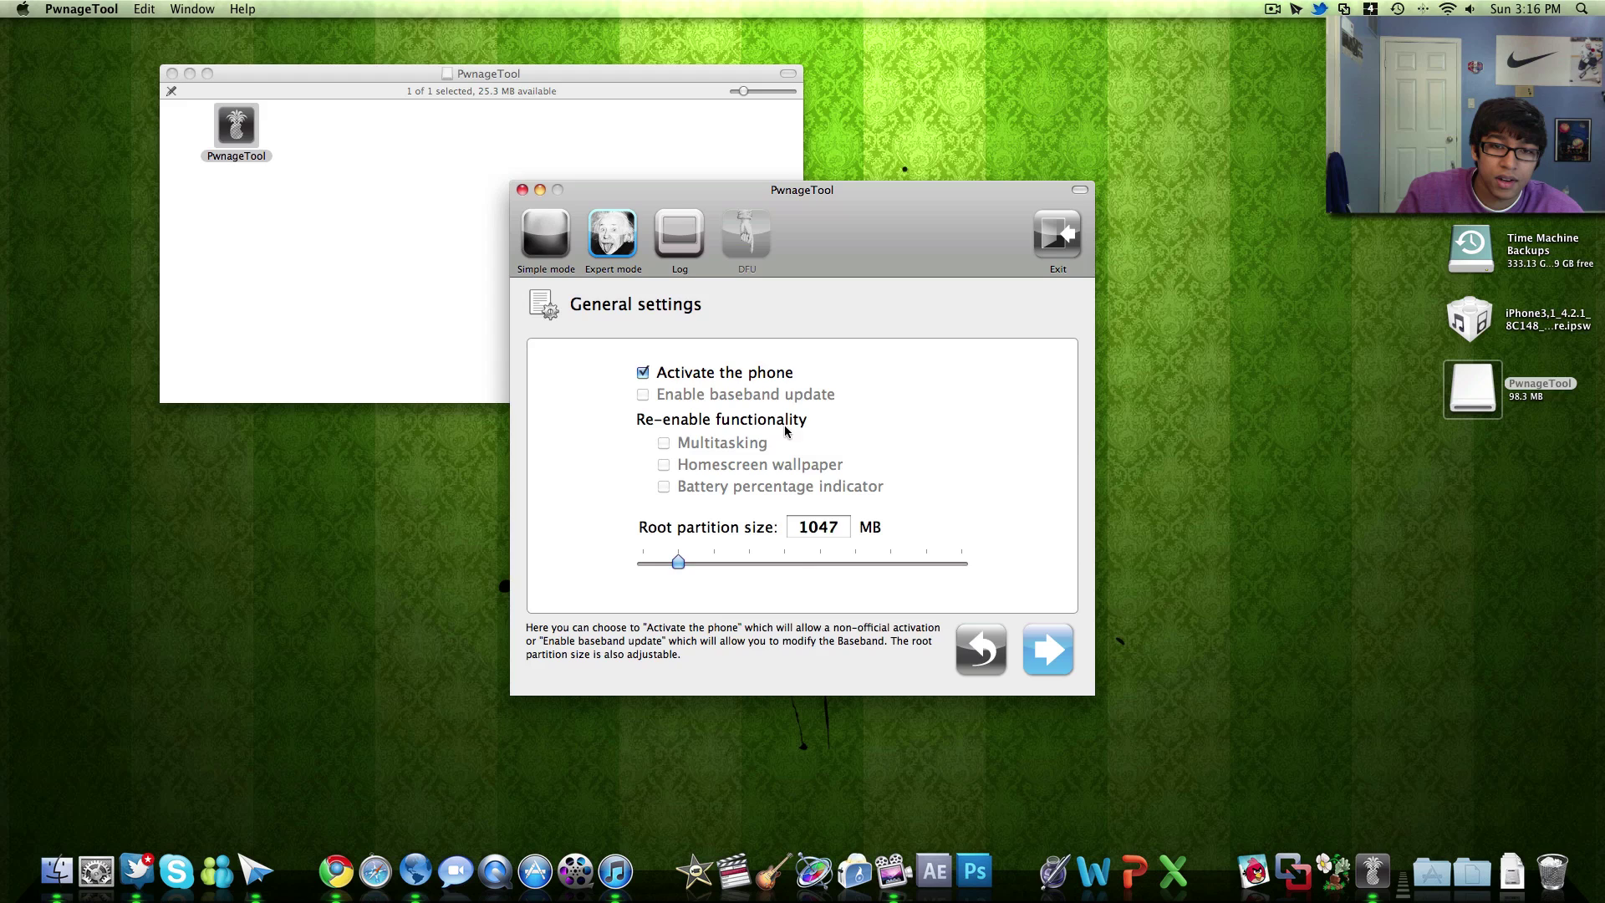
click(1036, 646)
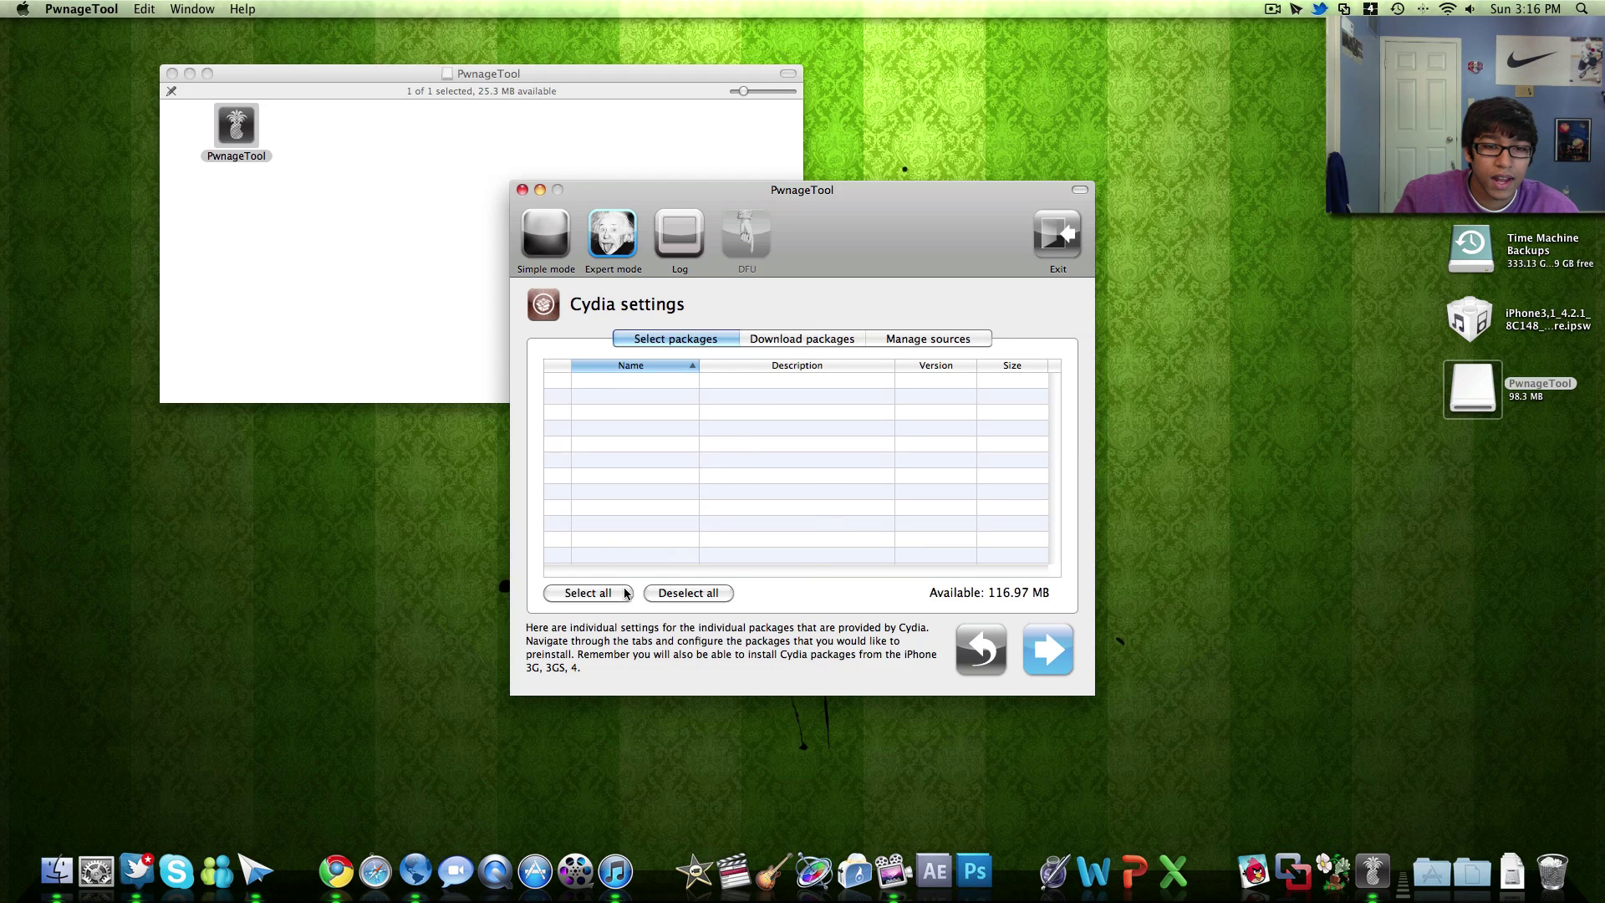
Accept the Cydia package settings with Cydia Installer (15.00 MB) ticked and choose Build
click(773, 344)
click(724, 343)
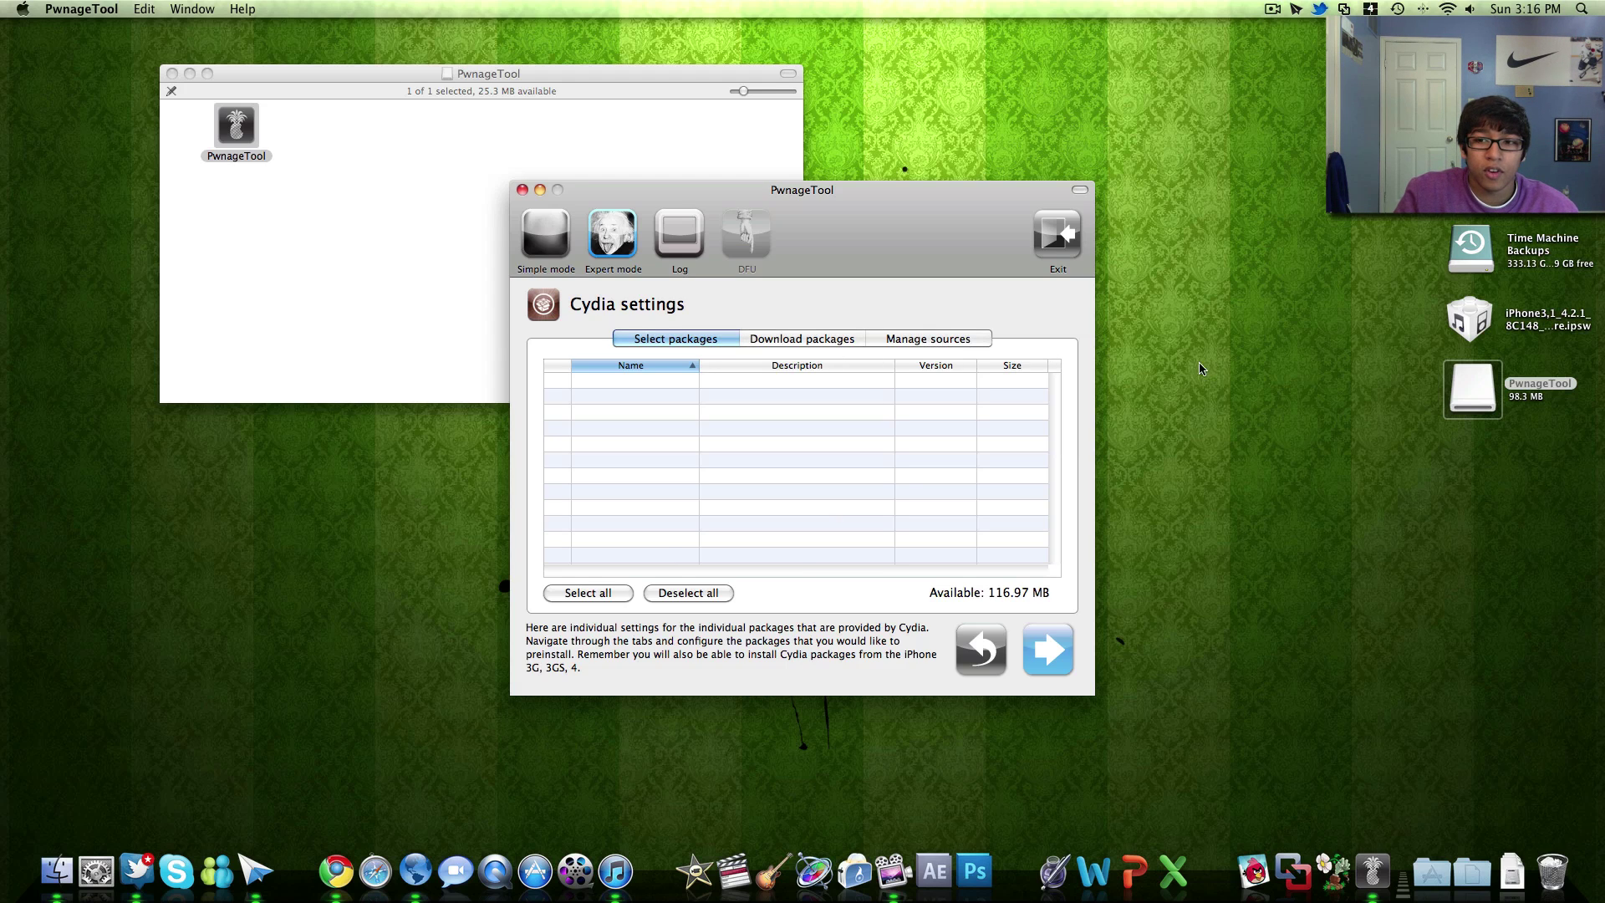
click(1055, 659)
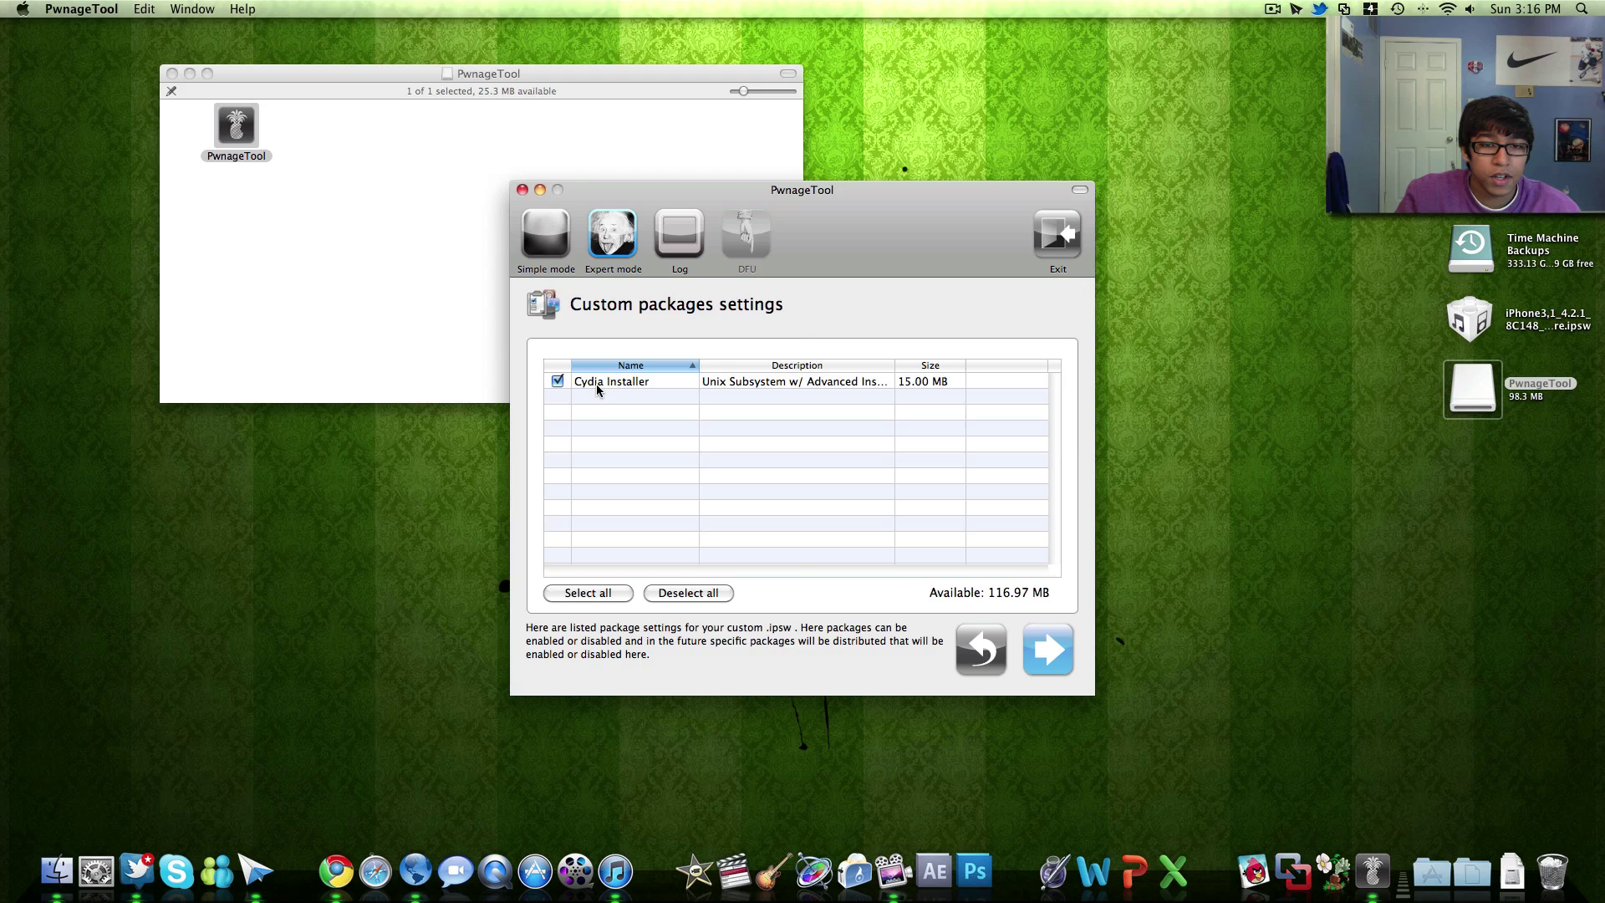
click(598, 384)
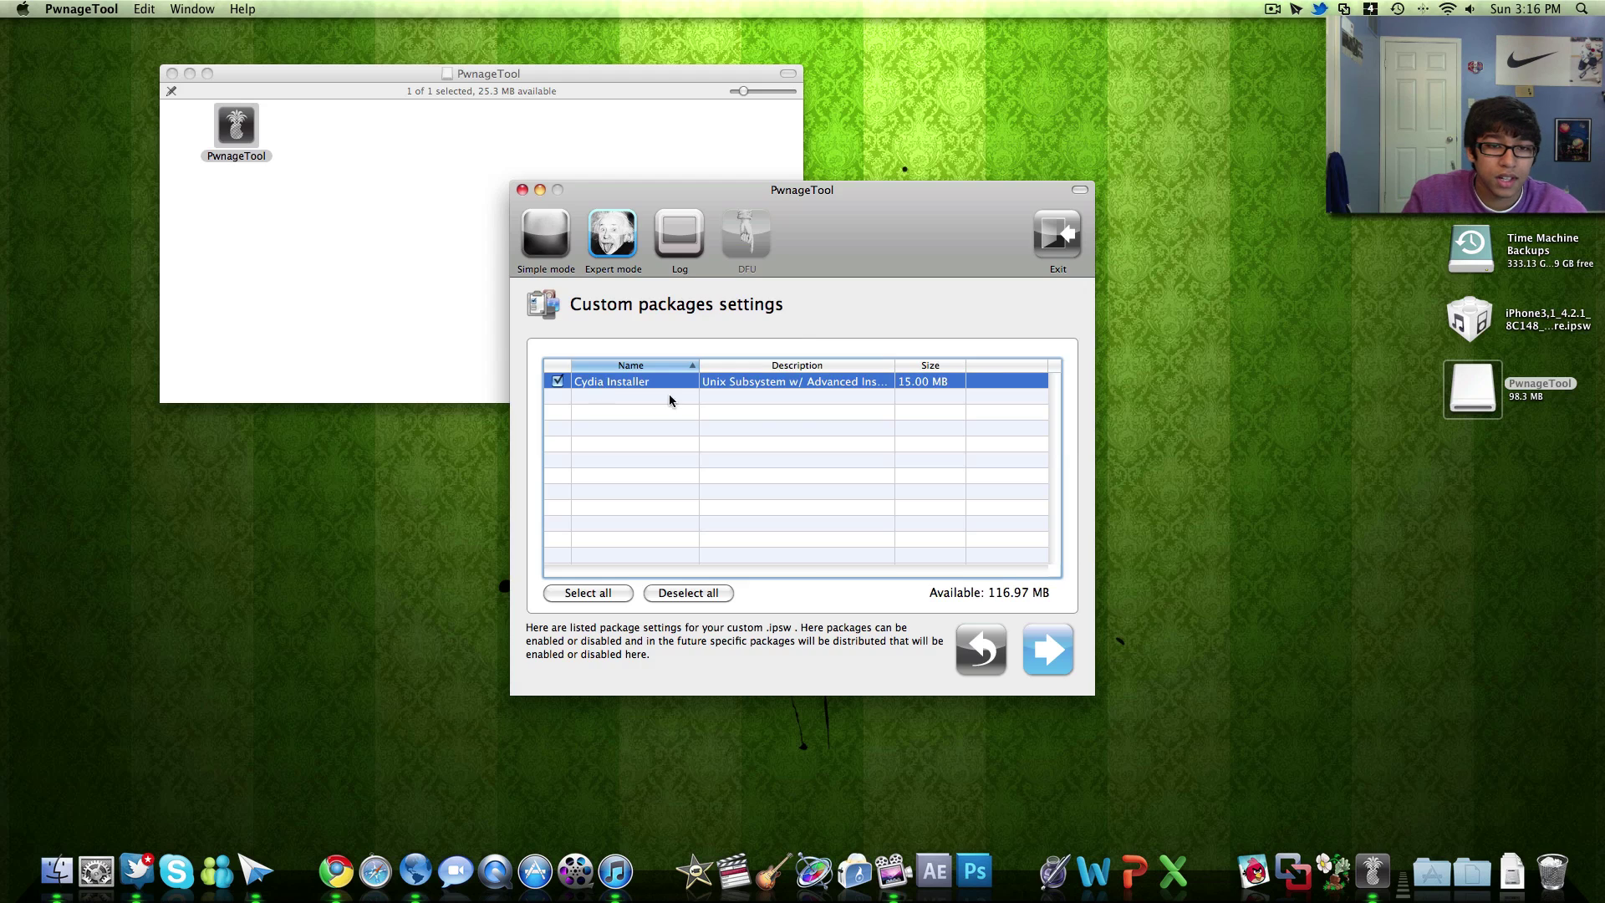
click(1062, 659)
click(864, 489)
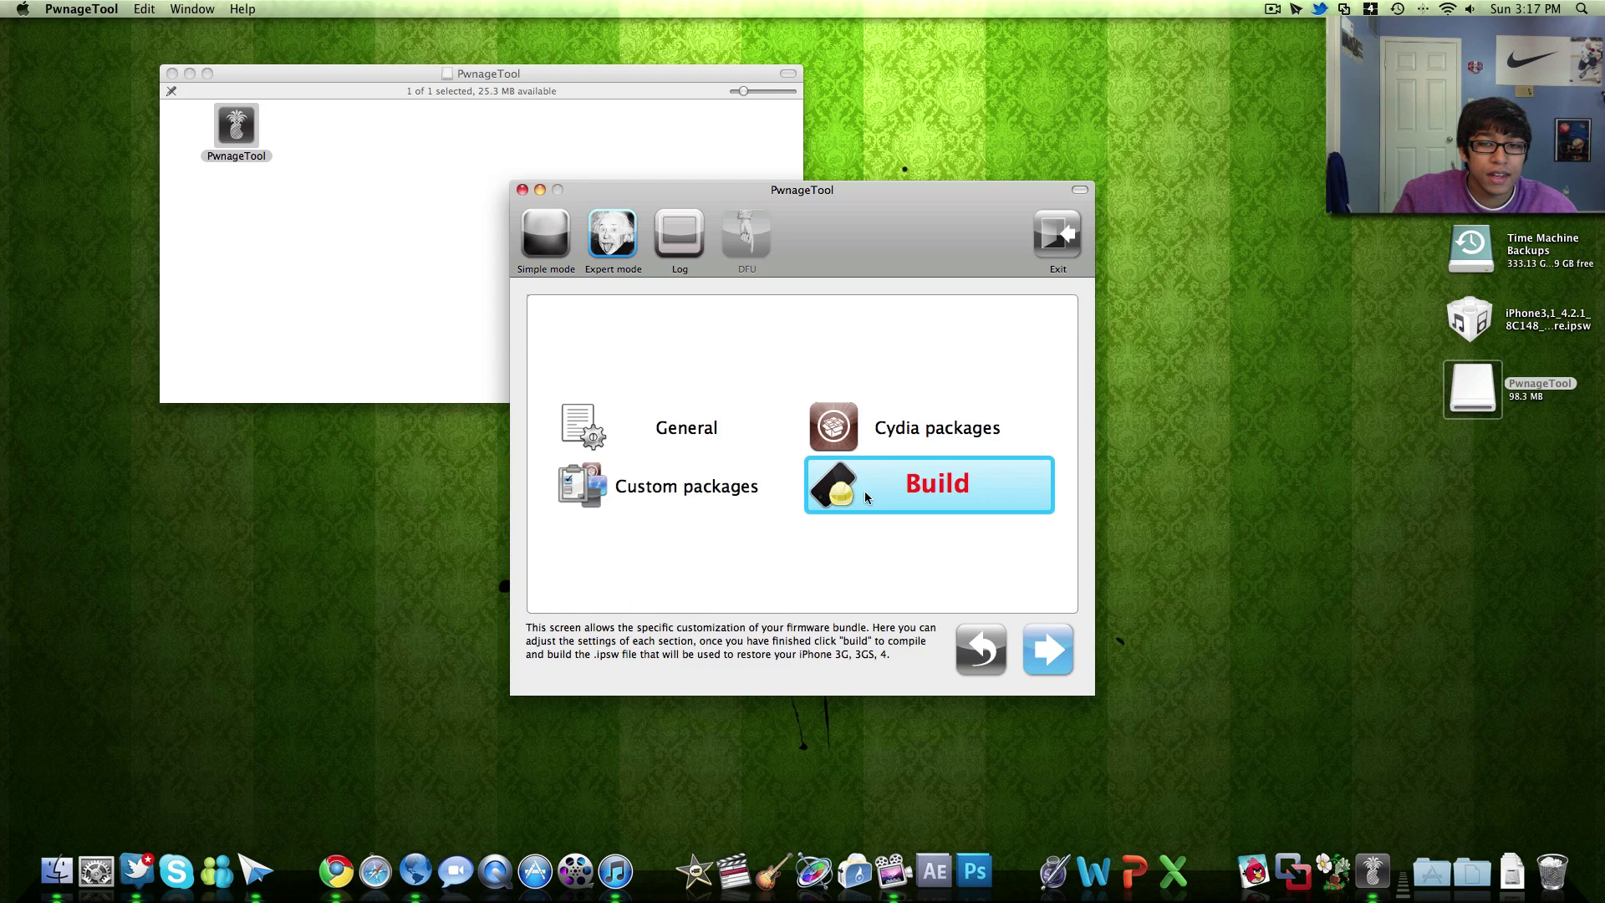
Name the custom IPSW 'iphone 4 jailbreak 4.2.1' on the Desktop, then cancel the save
click(1030, 637)
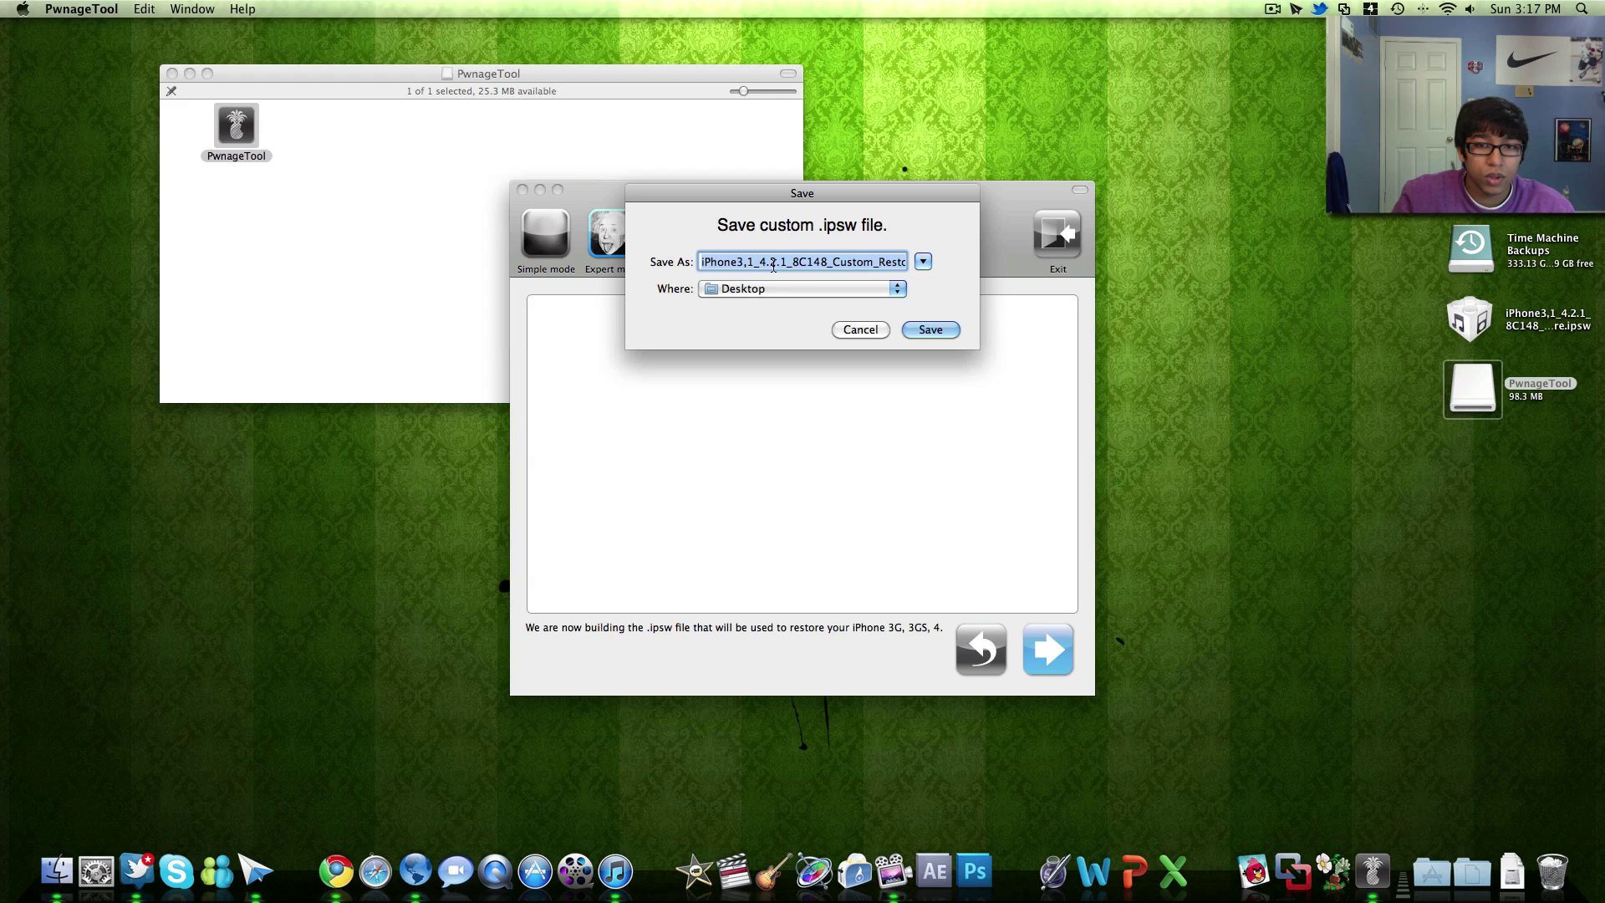
drag(789, 264, 879, 269)
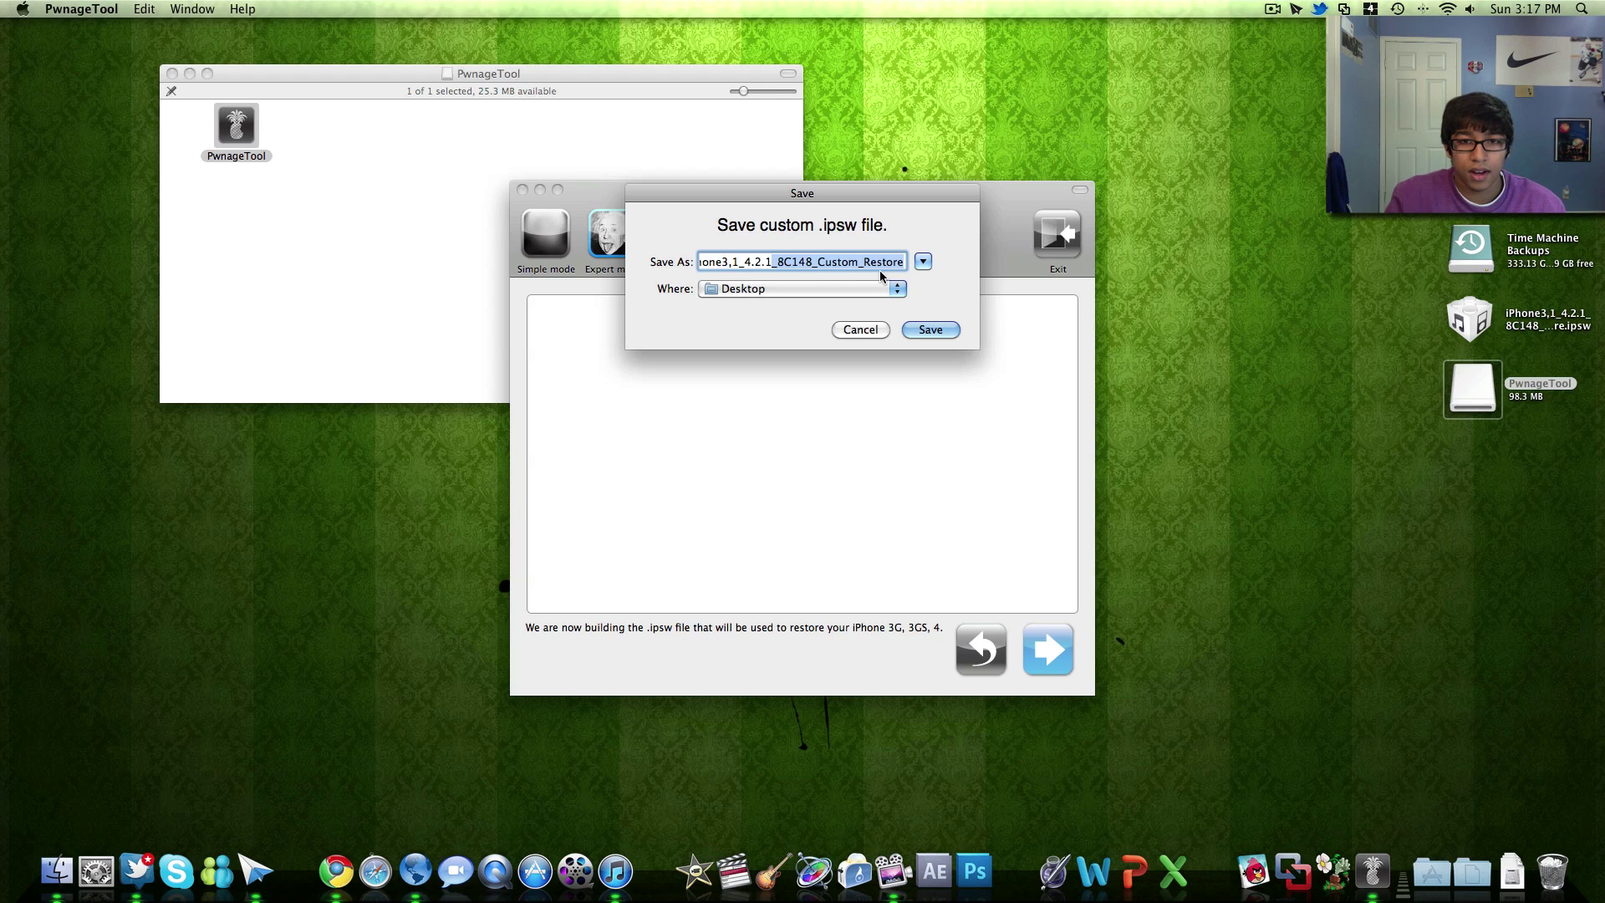
key(cmd+a)
key(BackSpace)
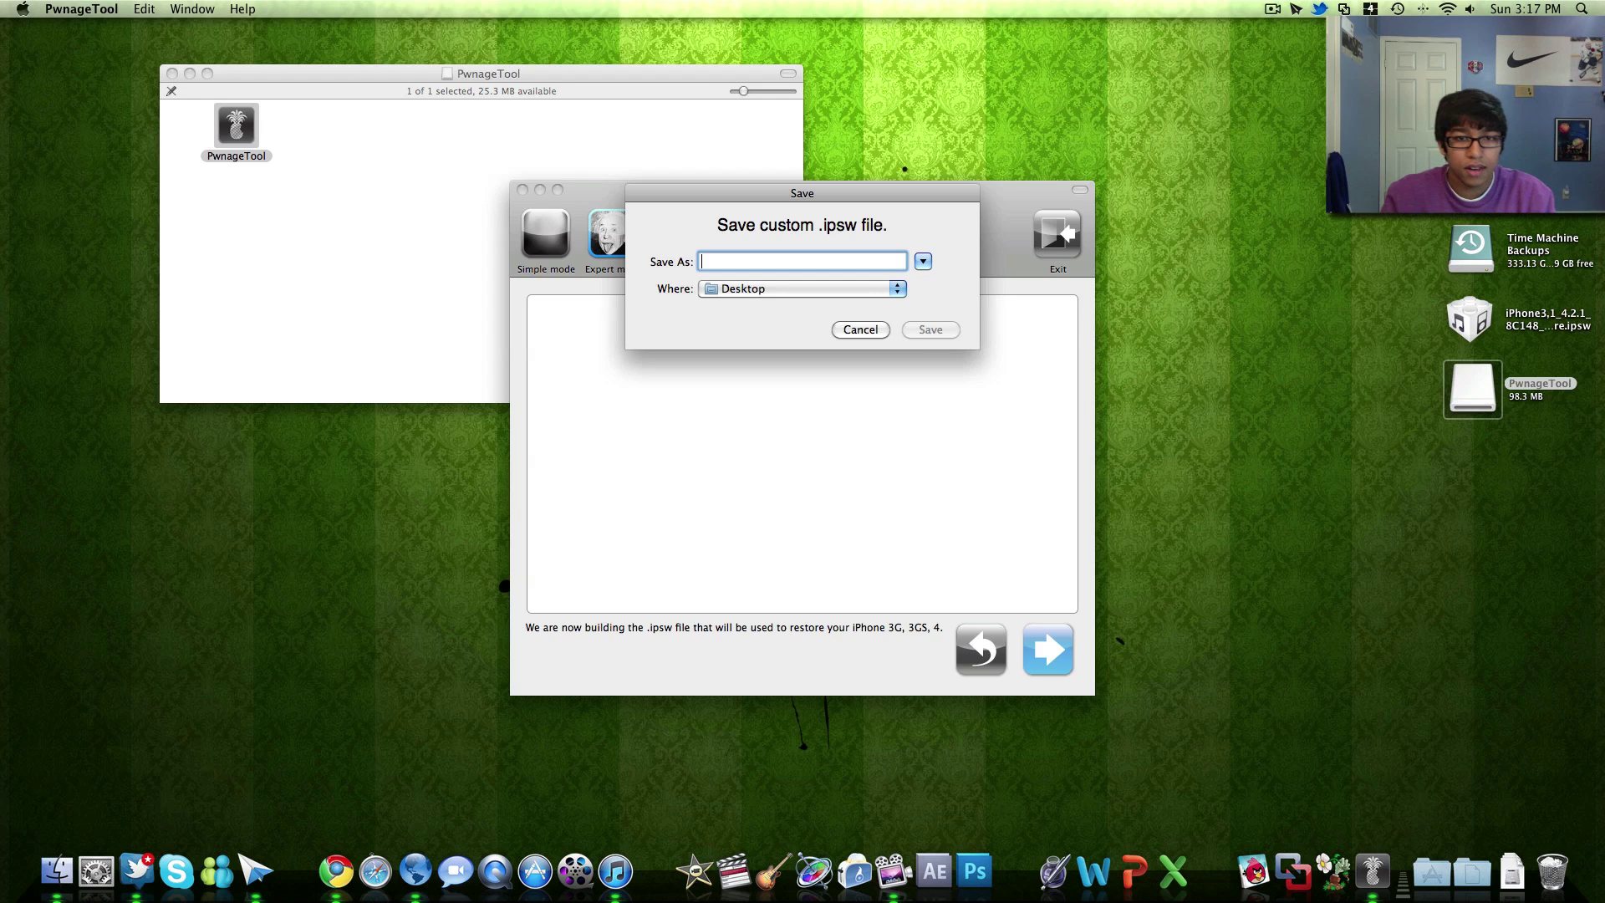
text(iphone )
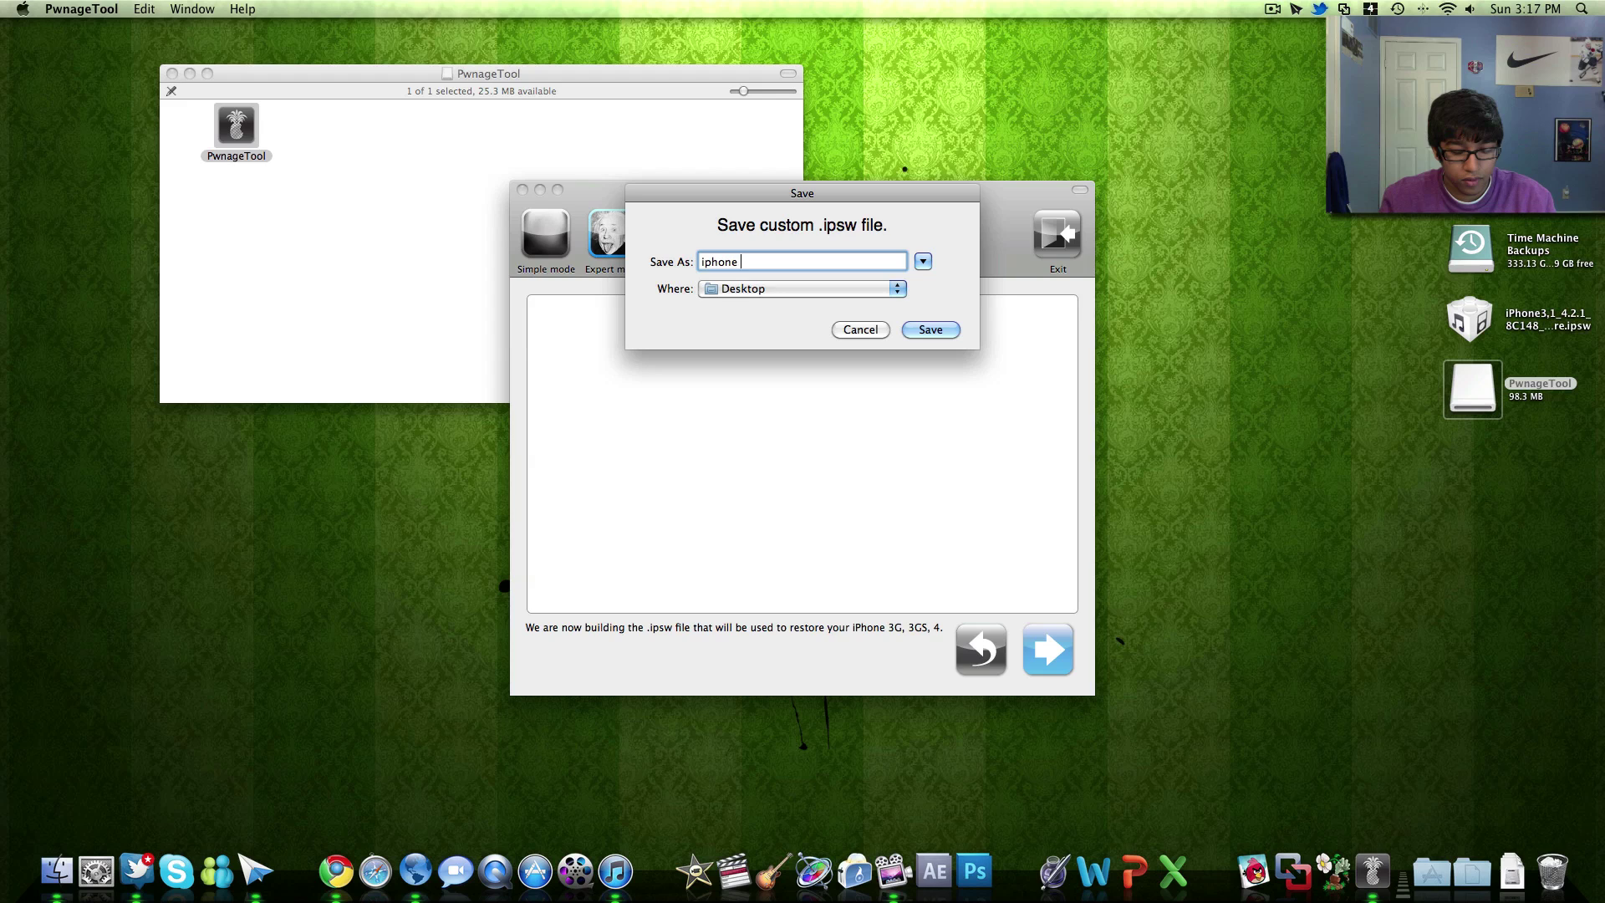
text(4 jailbrea)
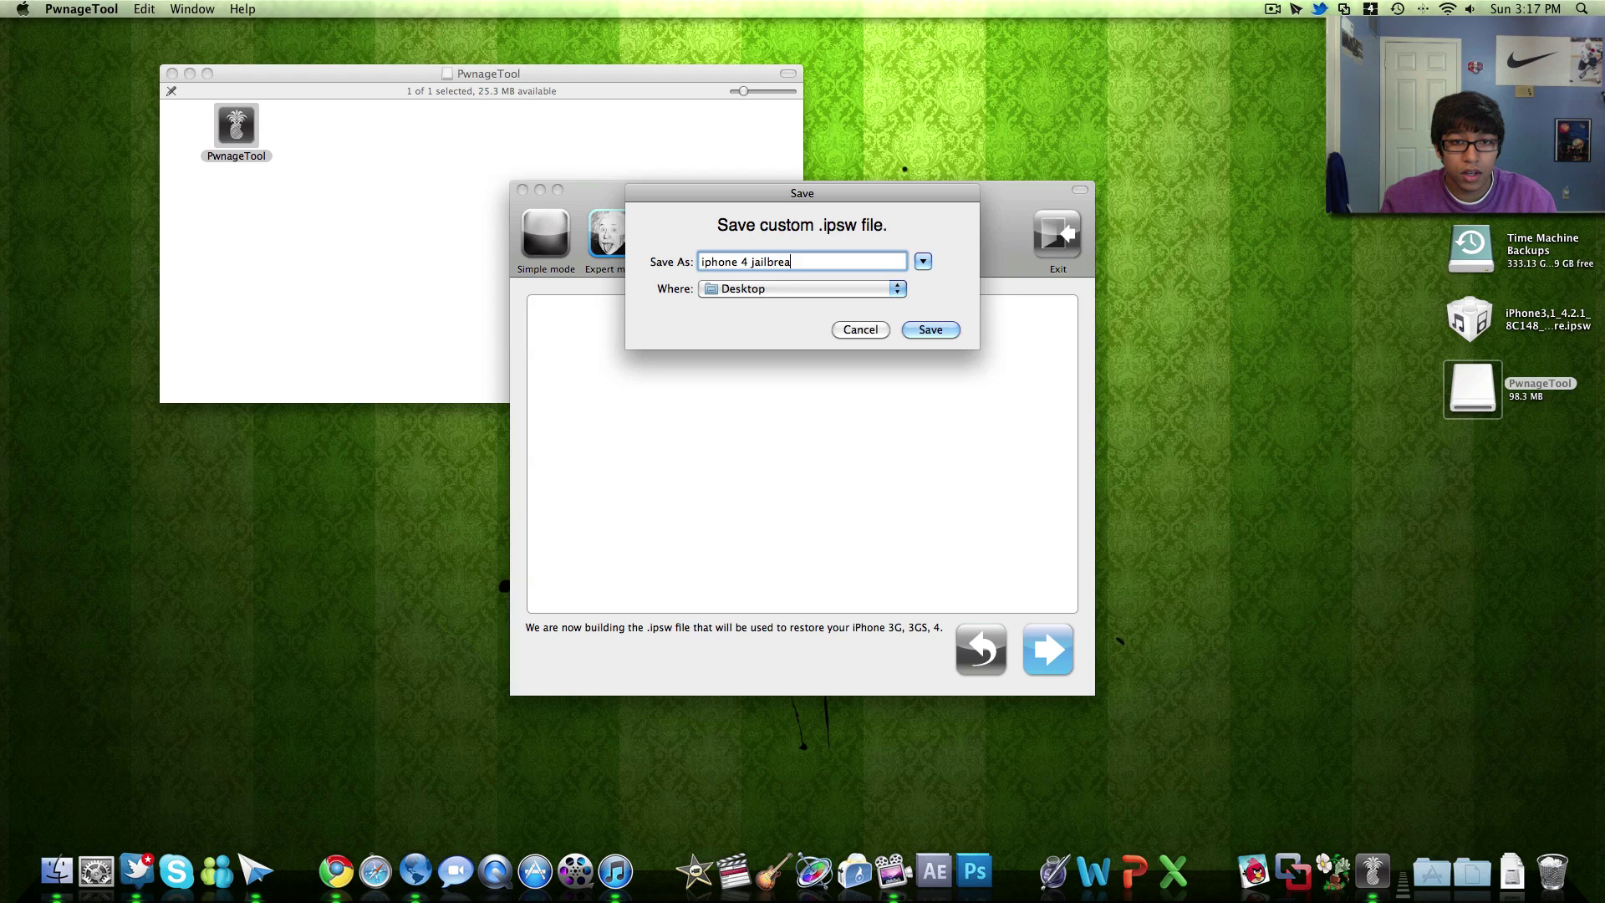
text(k 4.2.1)
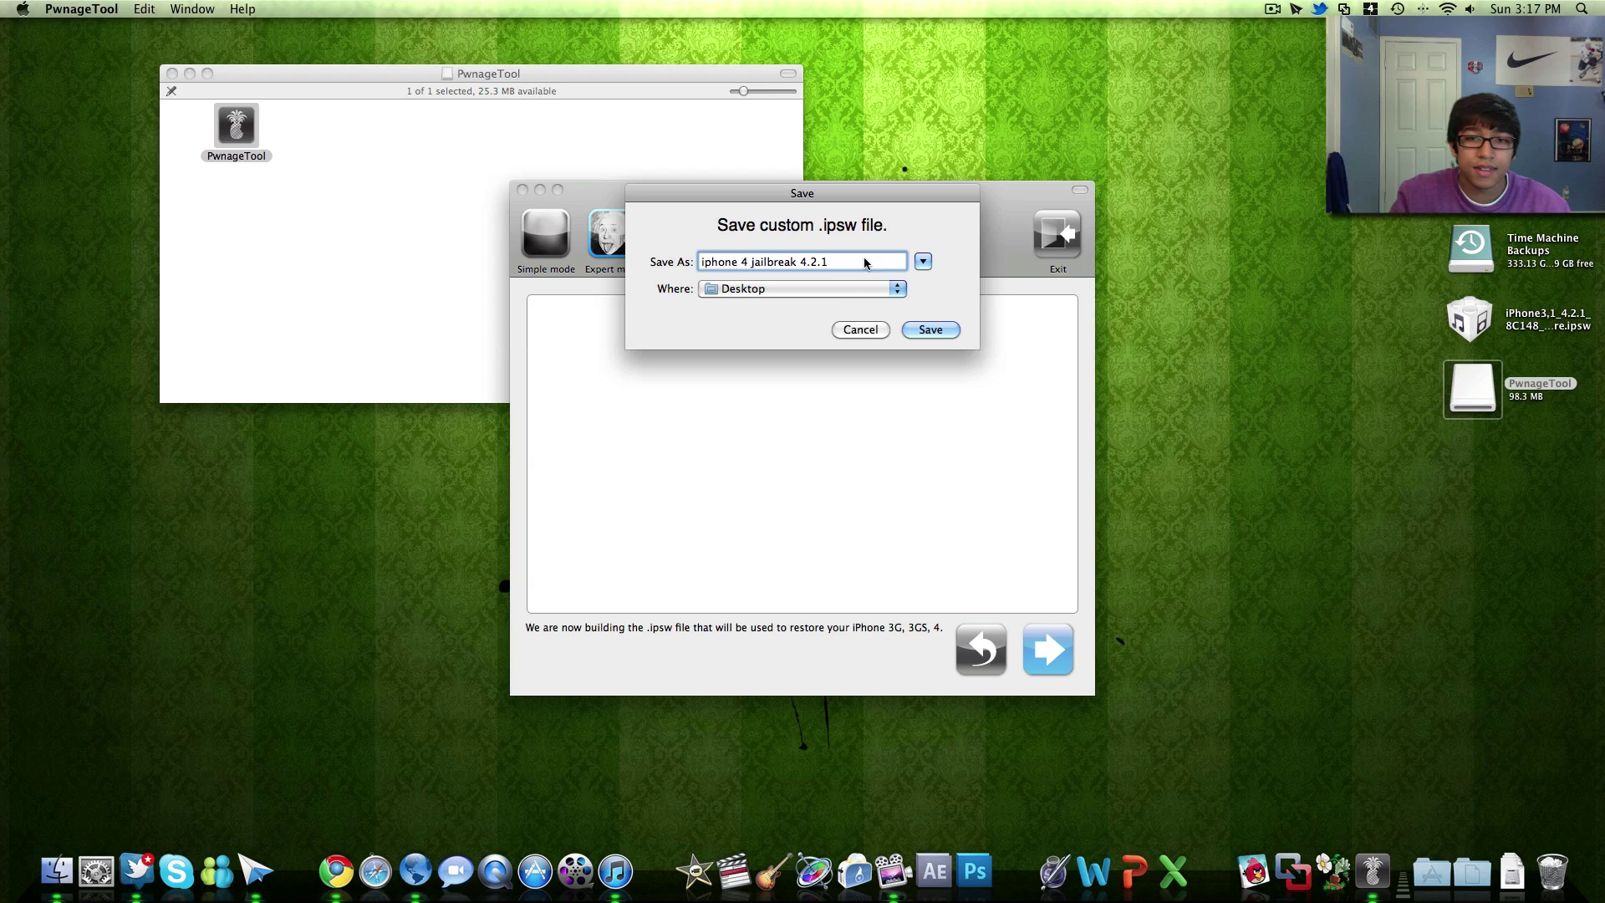
click(764, 290)
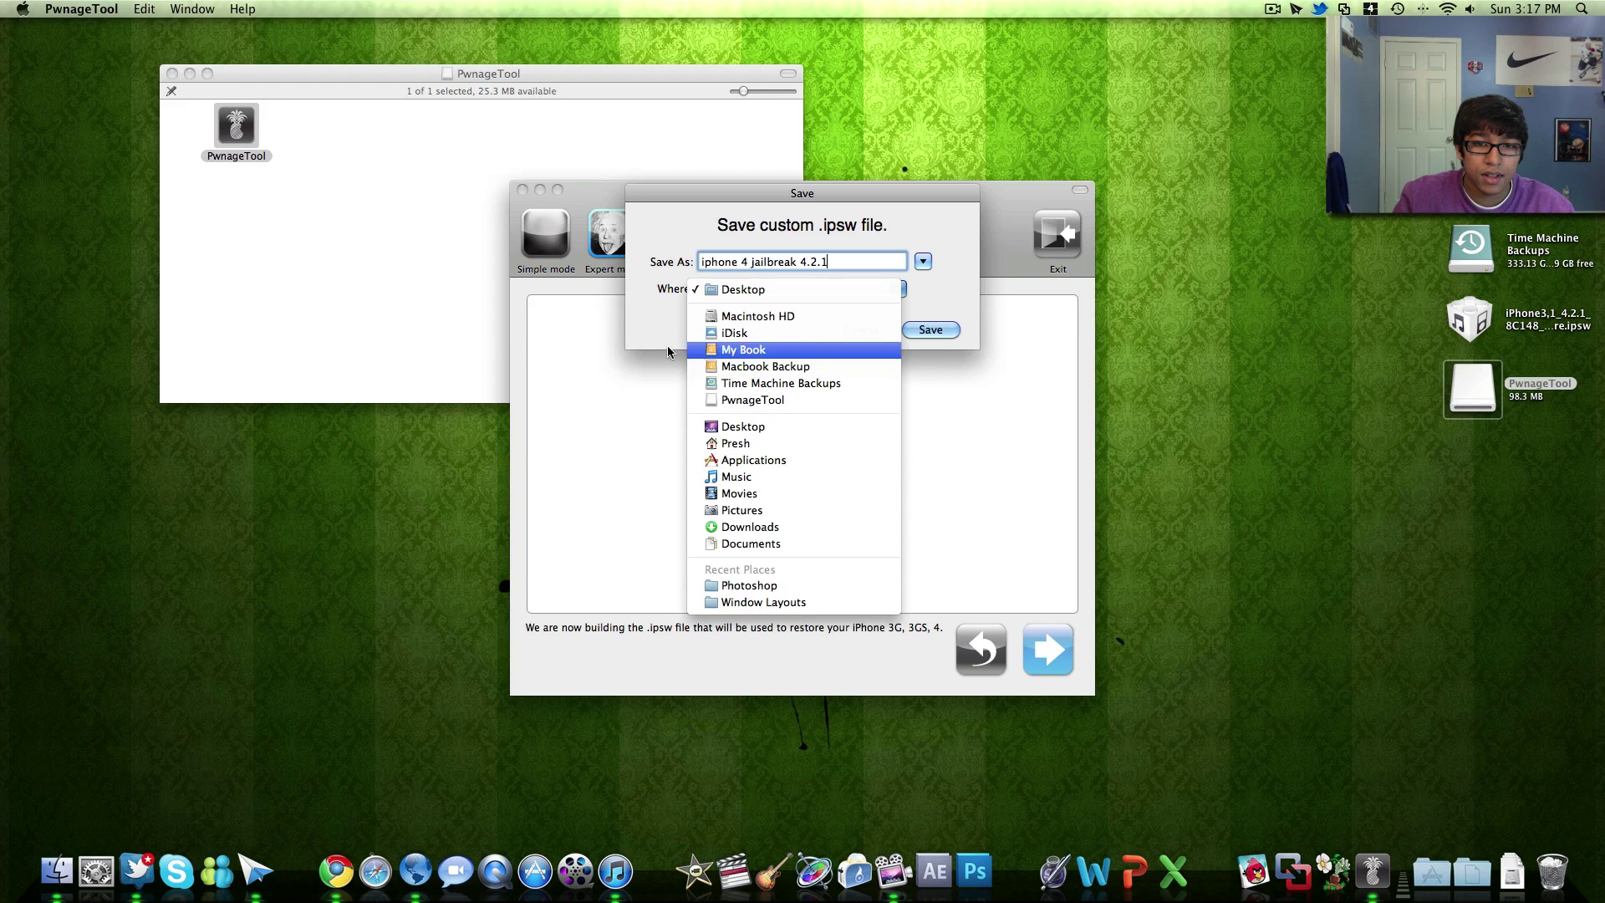
click(684, 269)
click(750, 290)
click(744, 289)
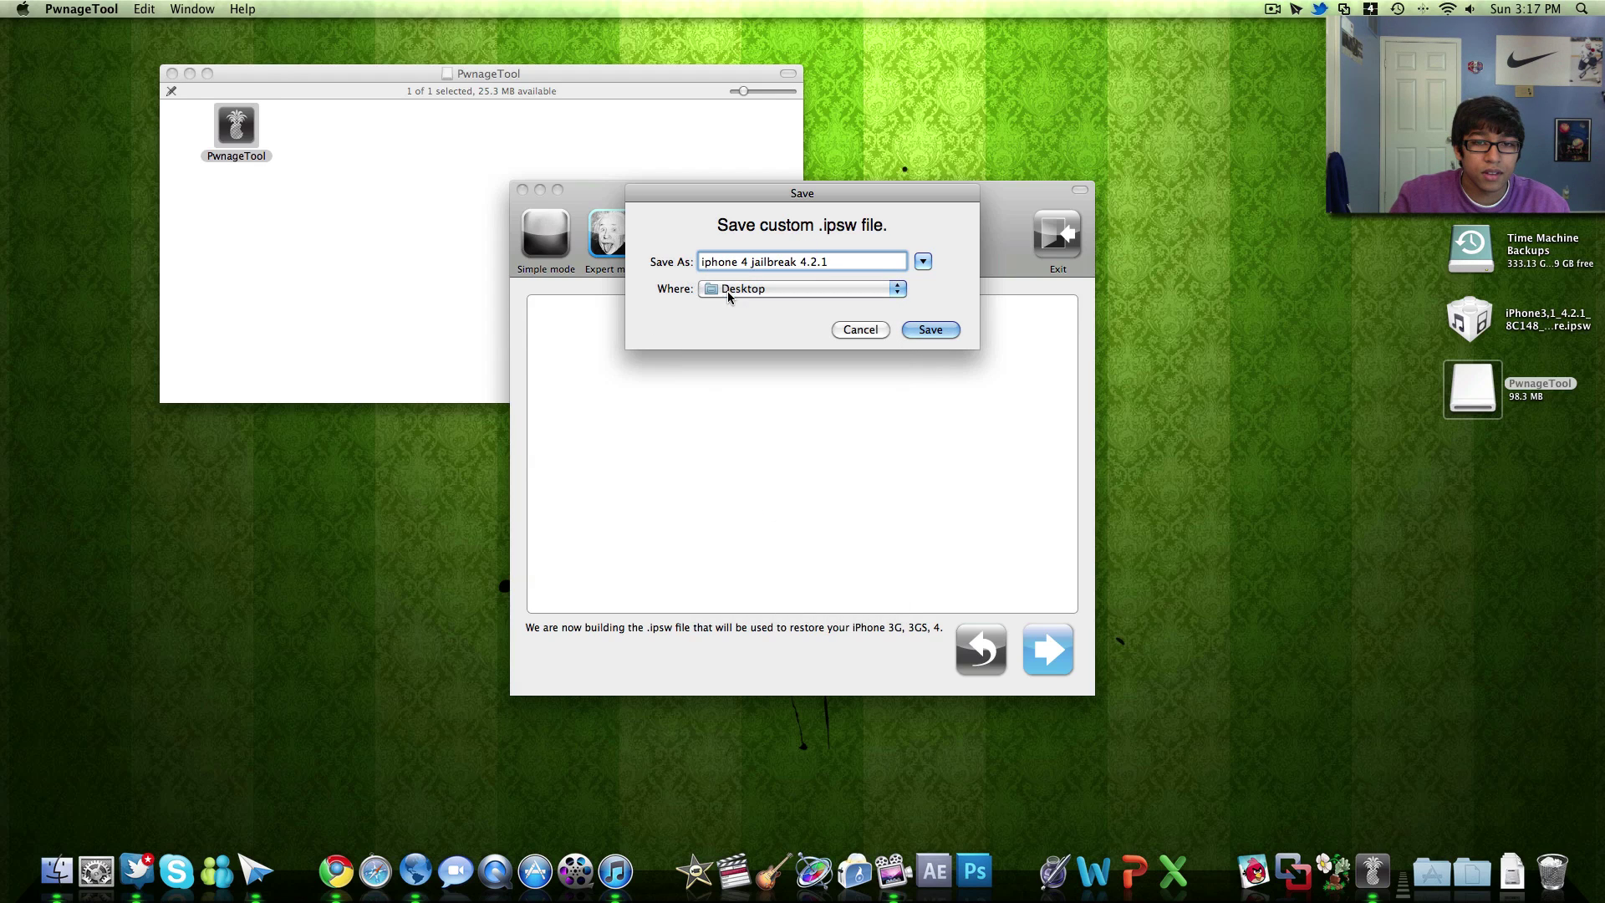
click(852, 330)
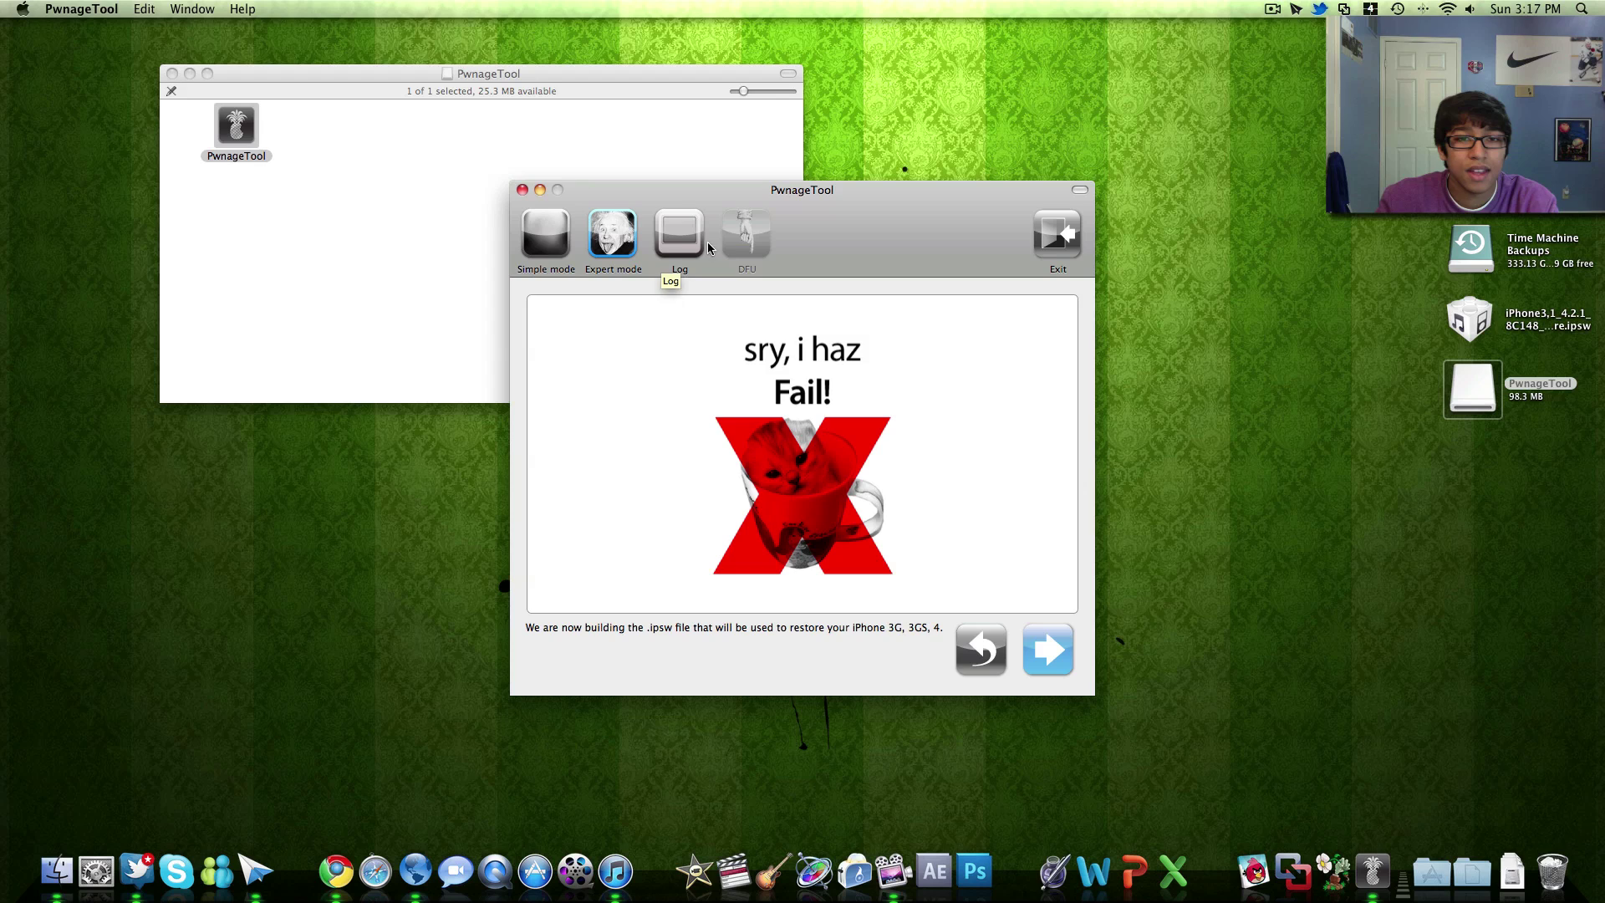
Nudge the PwnageTool window up and switch to iTunes showing the iPhone summary
drag(773, 193, 771, 178)
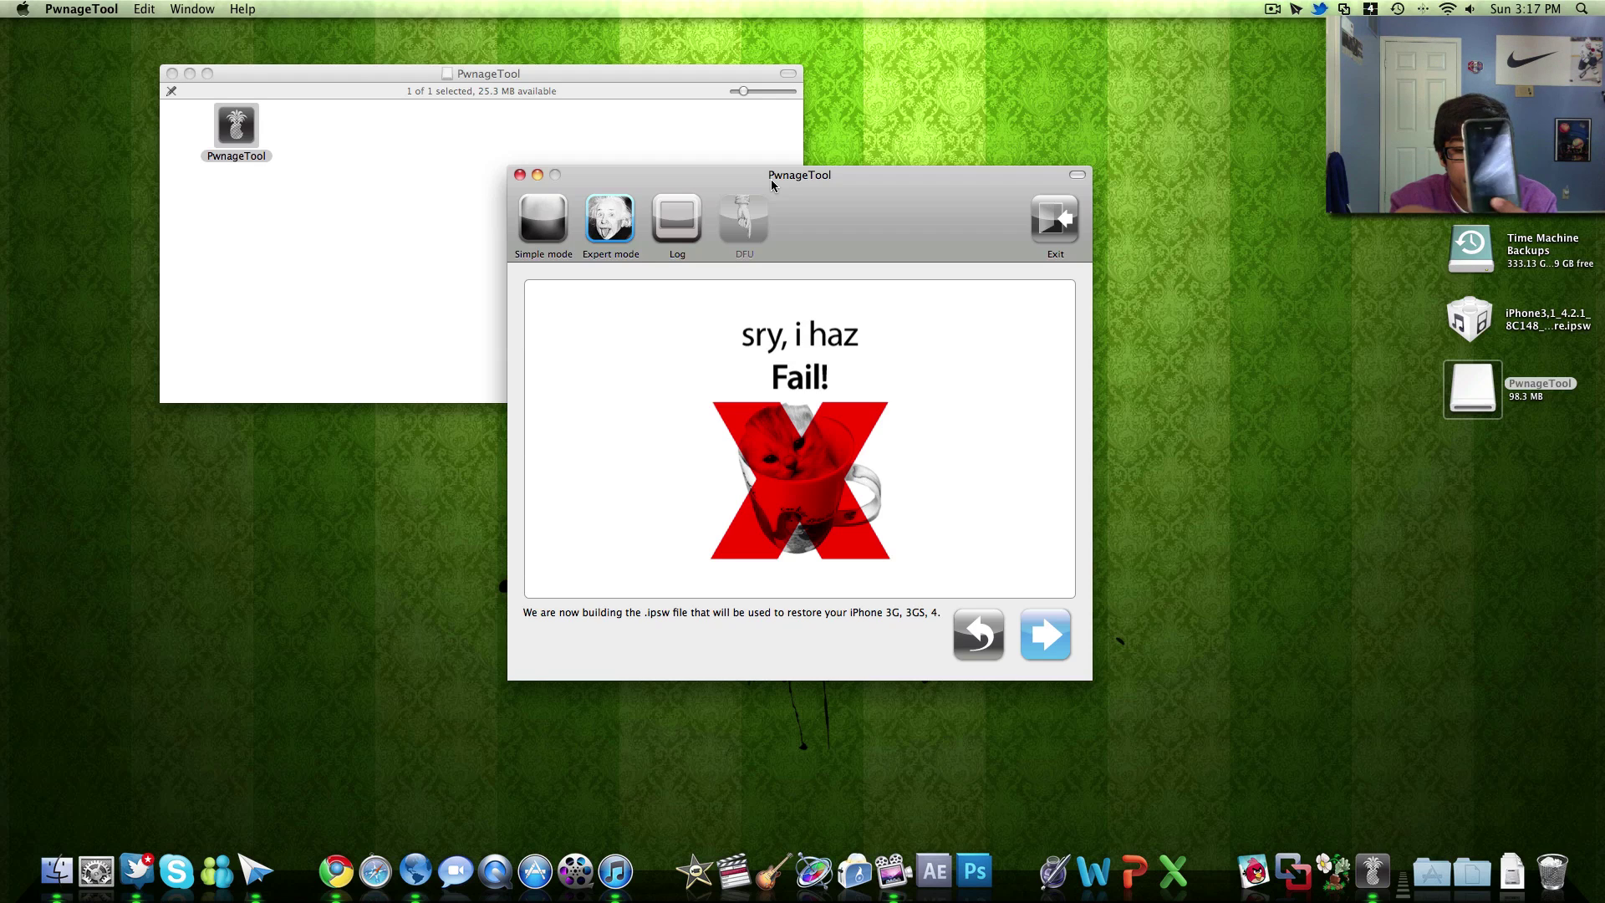
click(615, 871)
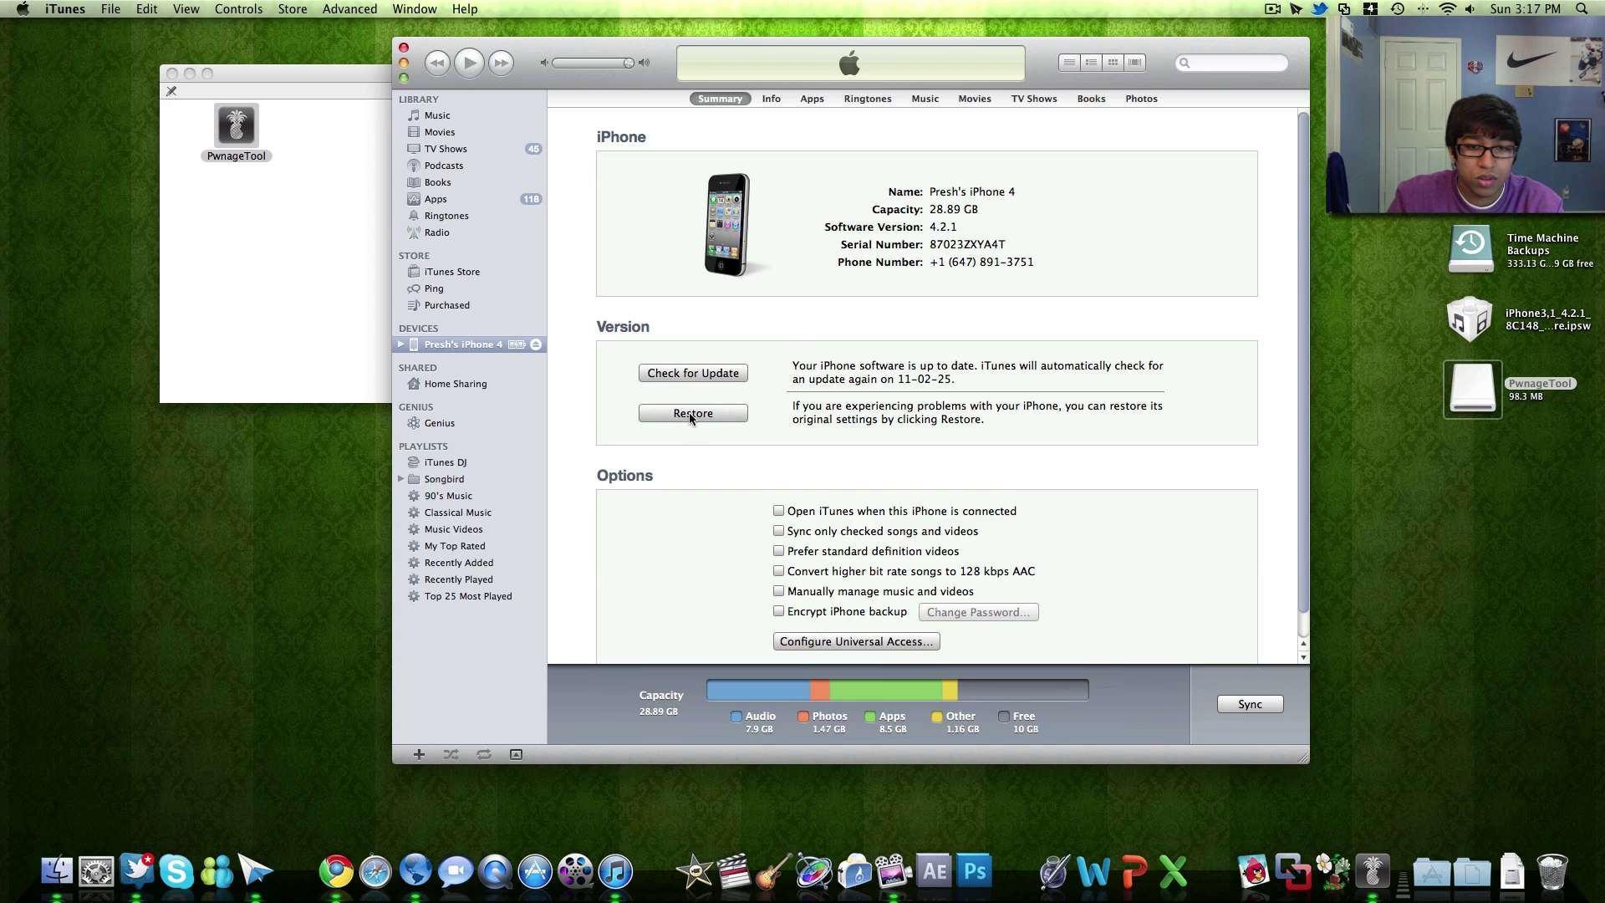
key(alt)
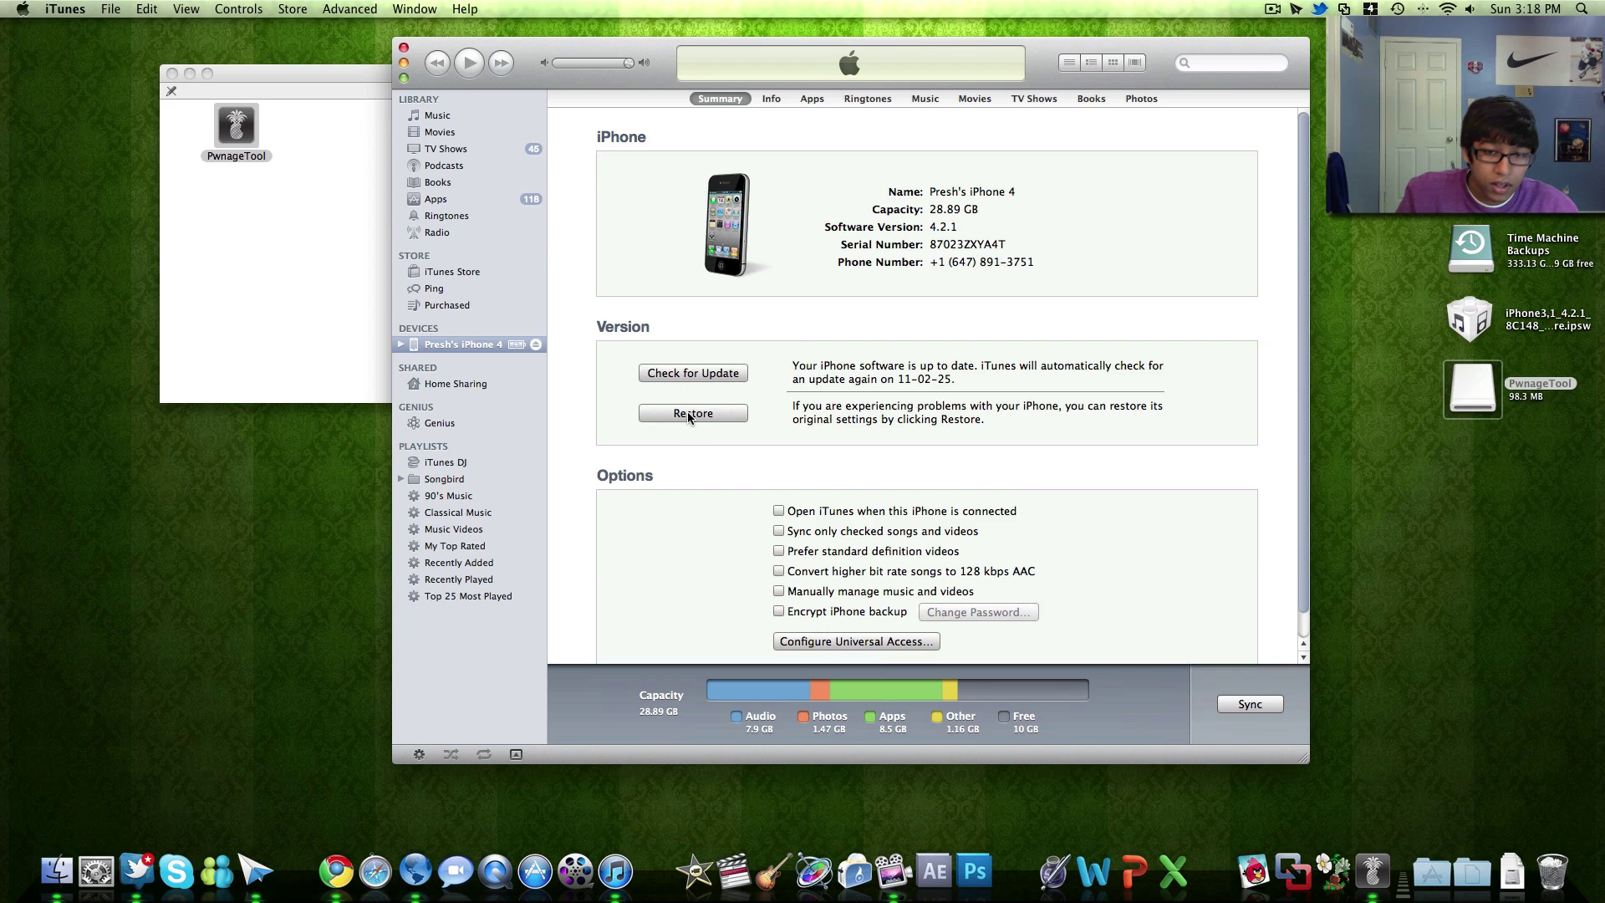
alt+click(688, 415)
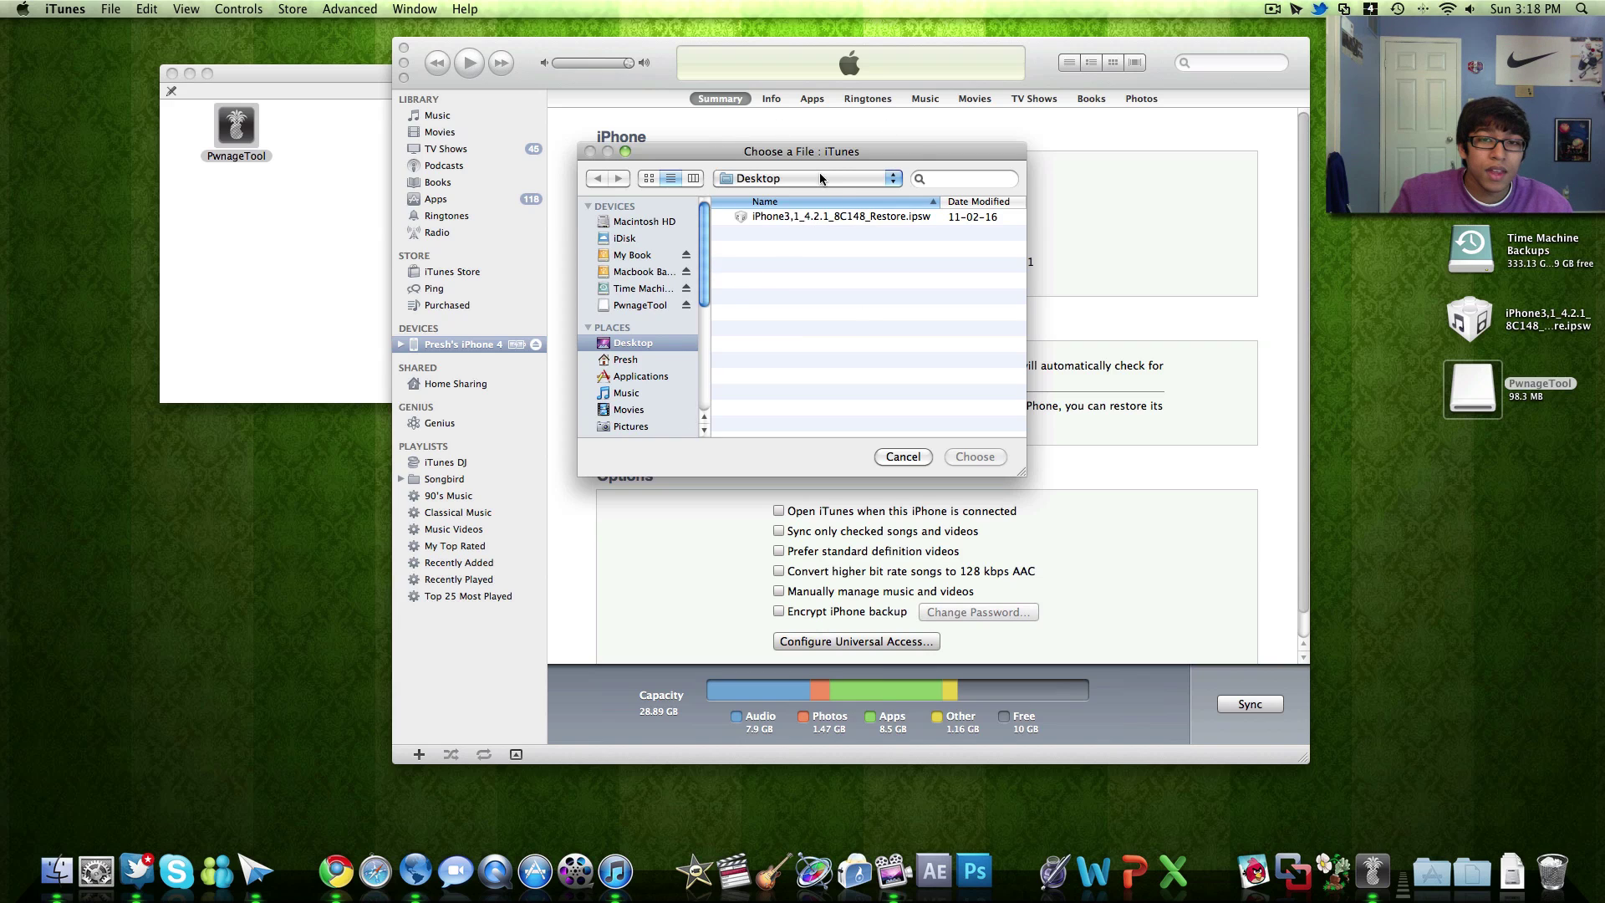
drag(803, 153, 1050, 172)
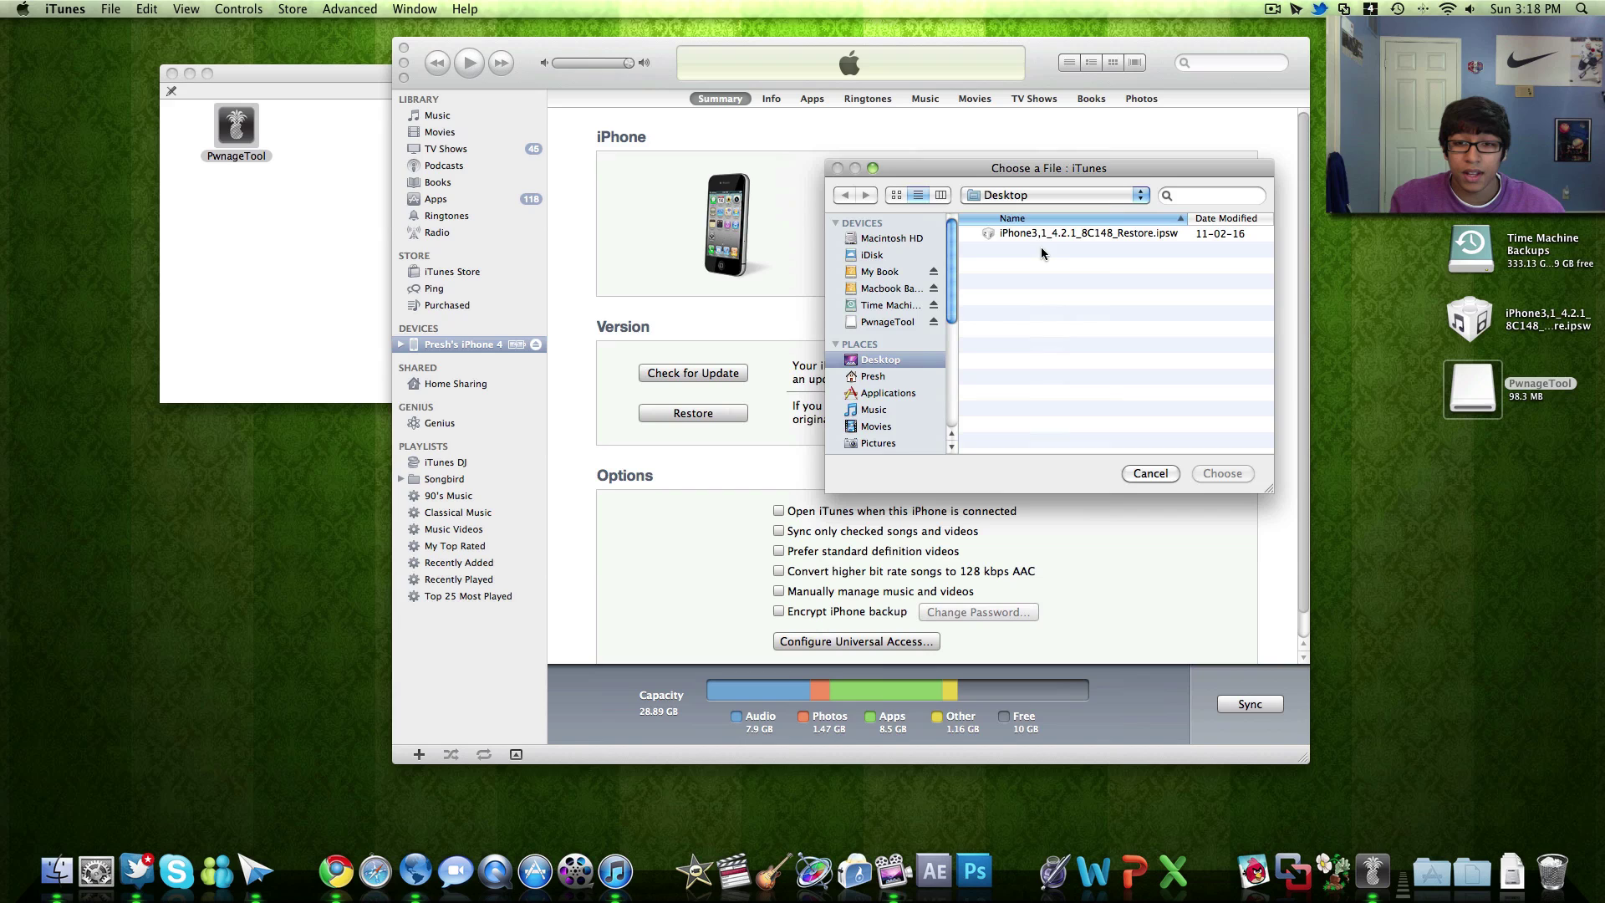
click(1152, 474)
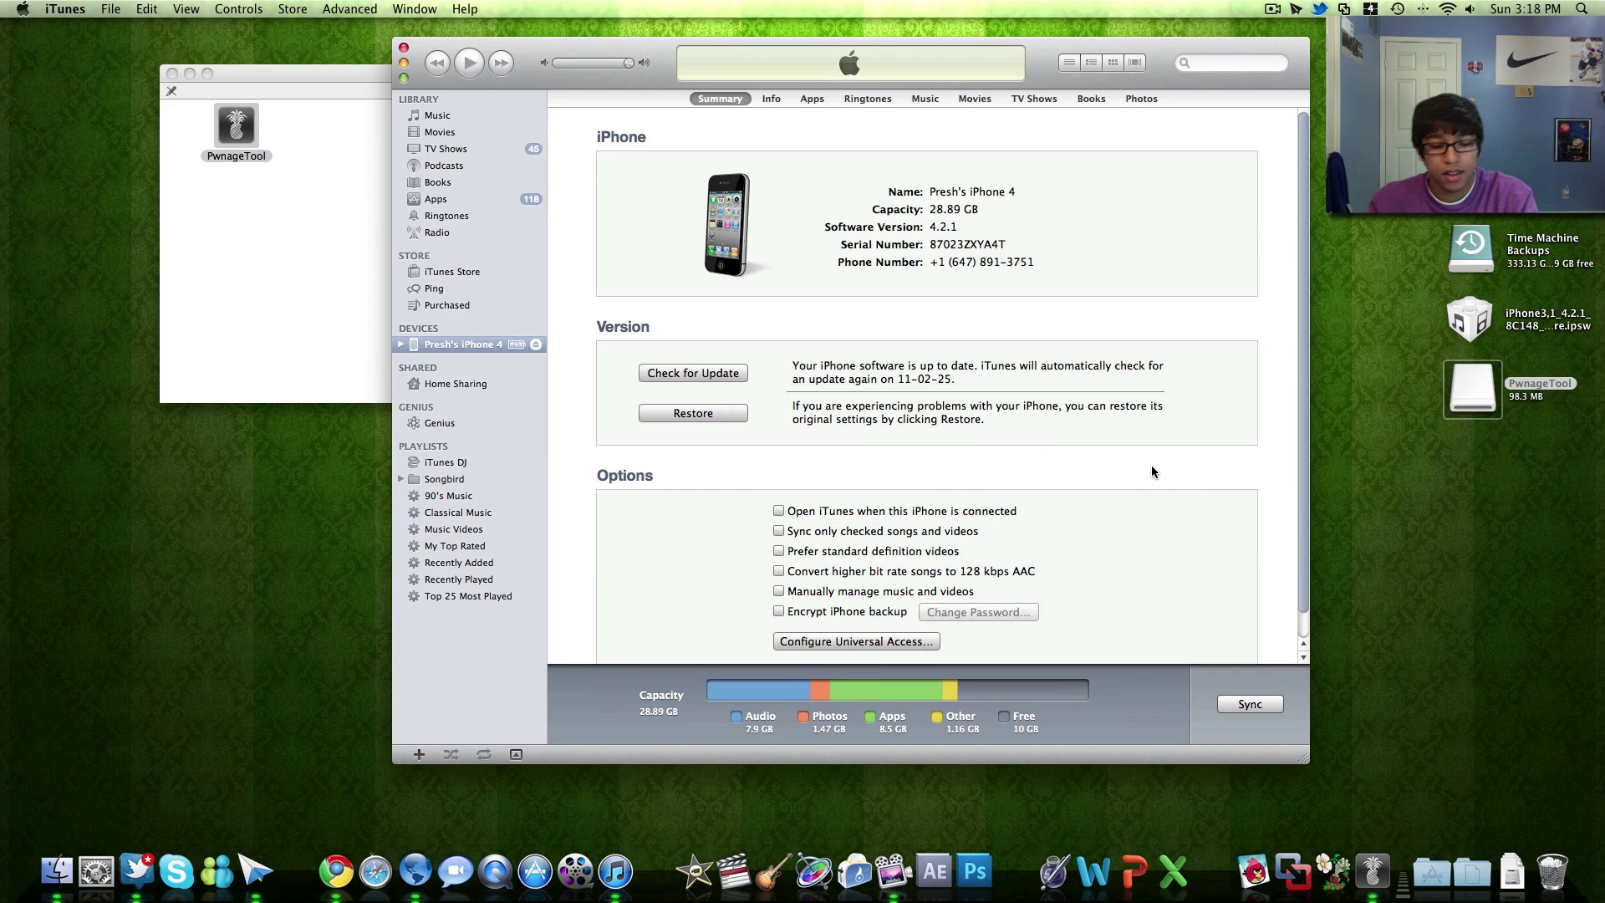